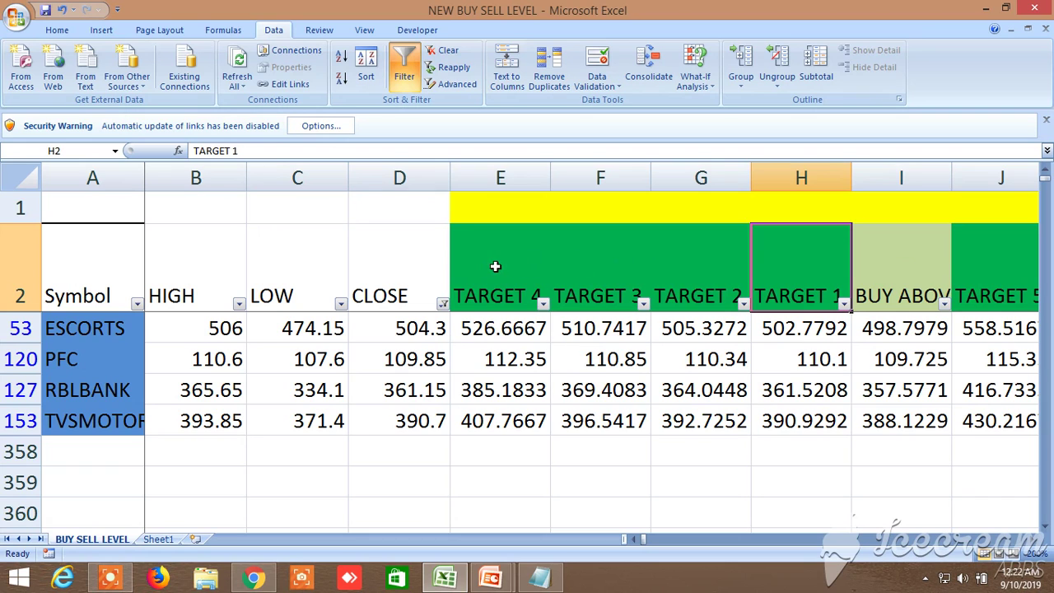
# - Examine the main buy and sell level columns, from the Buy Above targets through Sell Below and its targets
pyautogui.click(495, 267)
pyautogui.hscroll(3, 1035, 541)
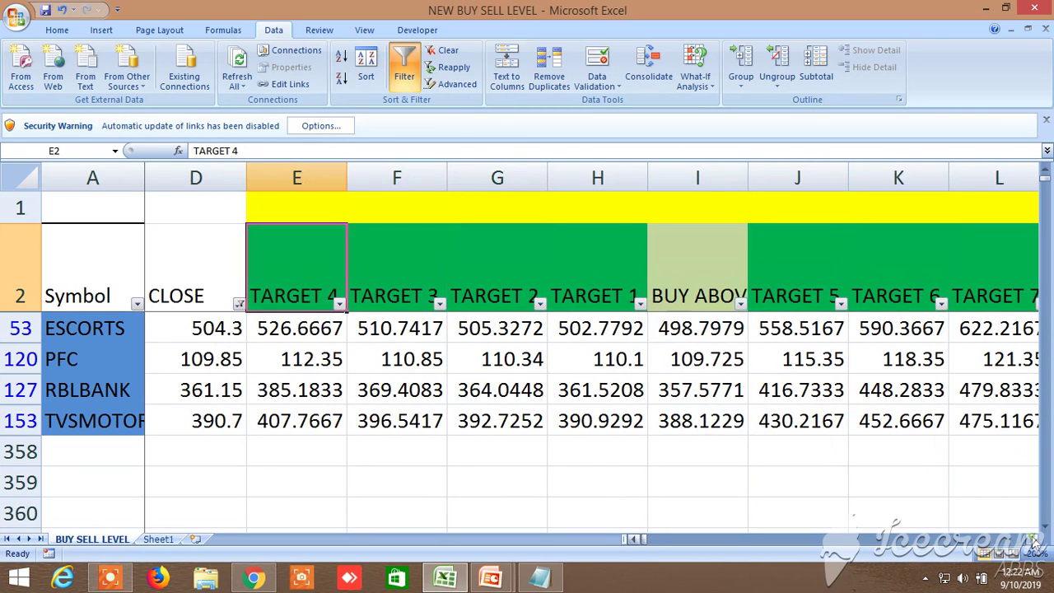
pyautogui.click(695, 256)
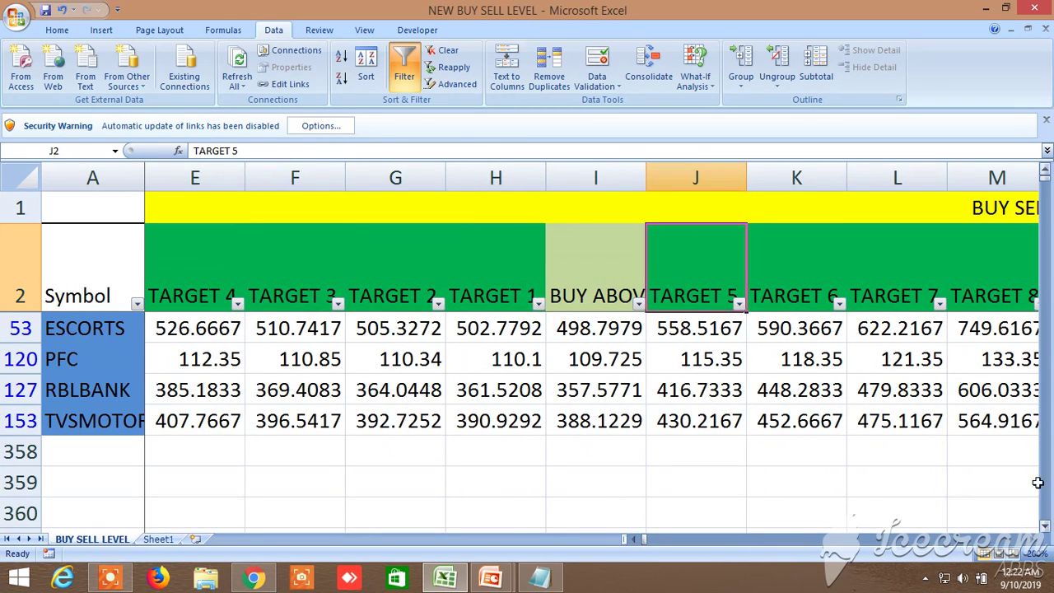
pyautogui.hscroll(2, 1031, 543)
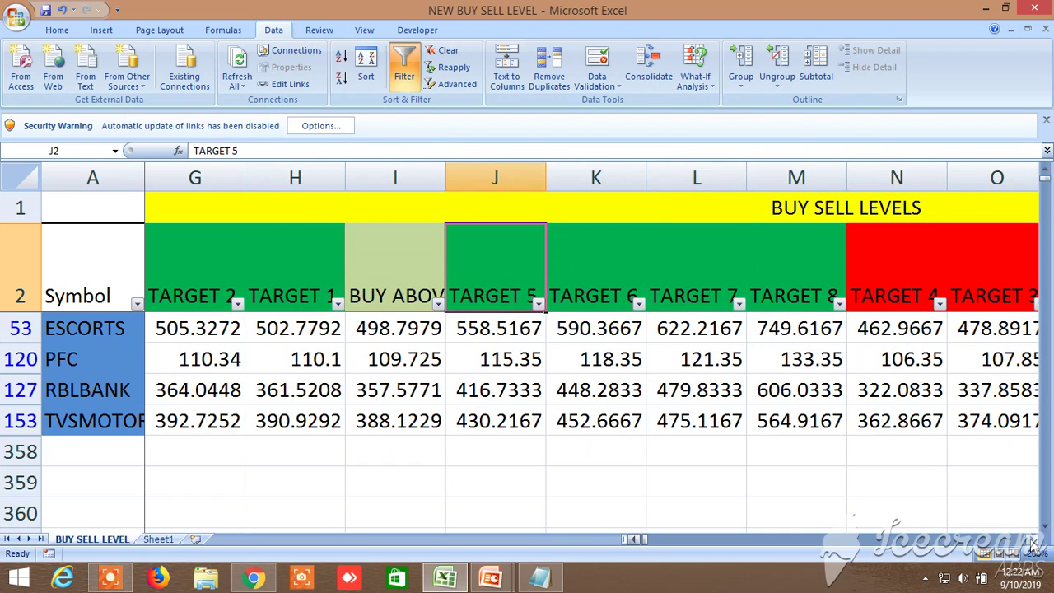
pyautogui.hscroll(5, 1032, 543)
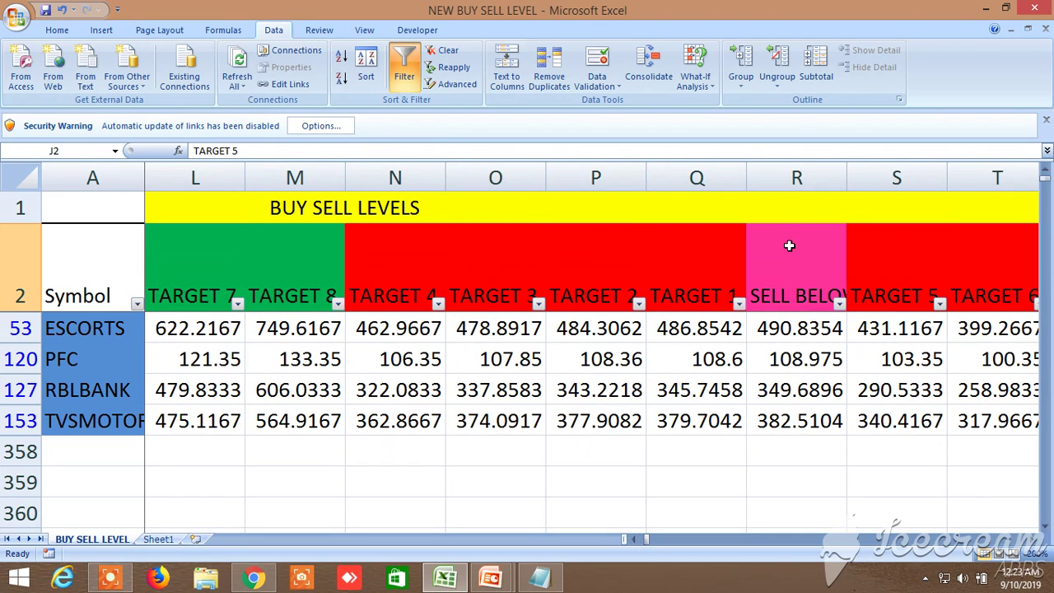
pyautogui.click(788, 245)
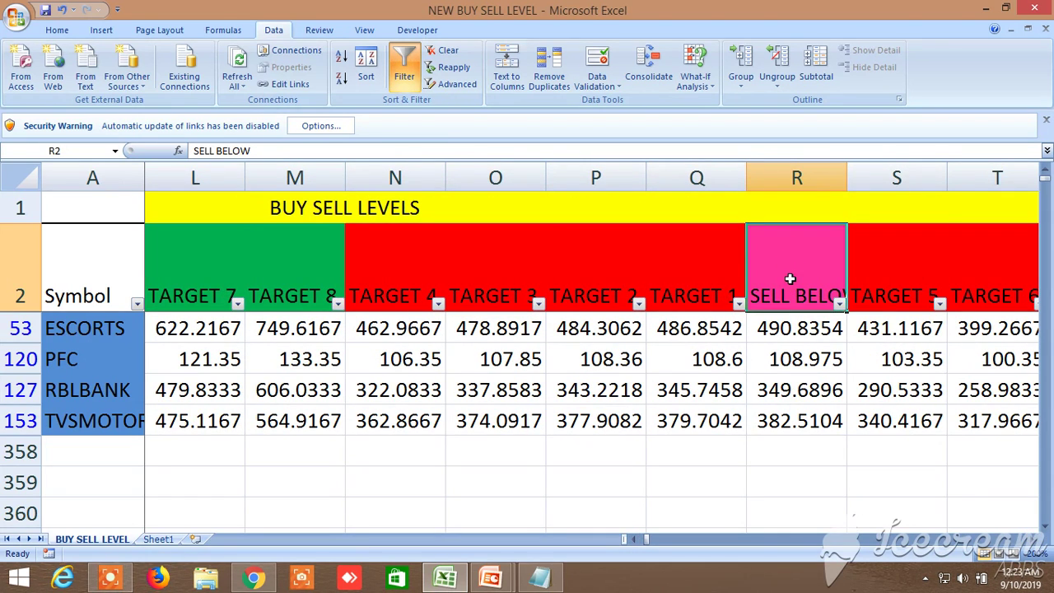
pyautogui.click(696, 270)
pyautogui.click(425, 268)
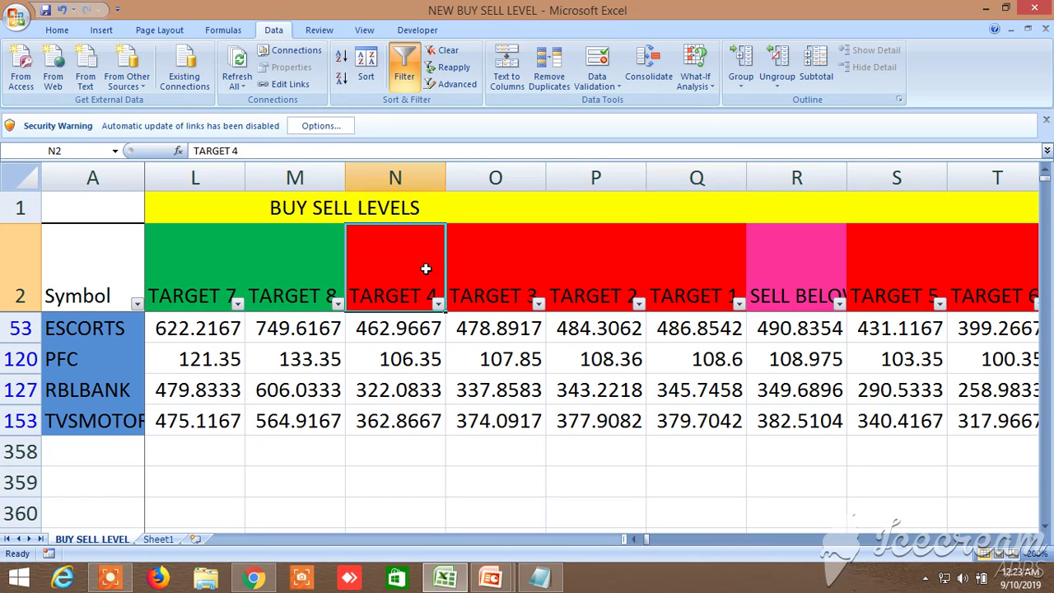
pyautogui.click(897, 260)
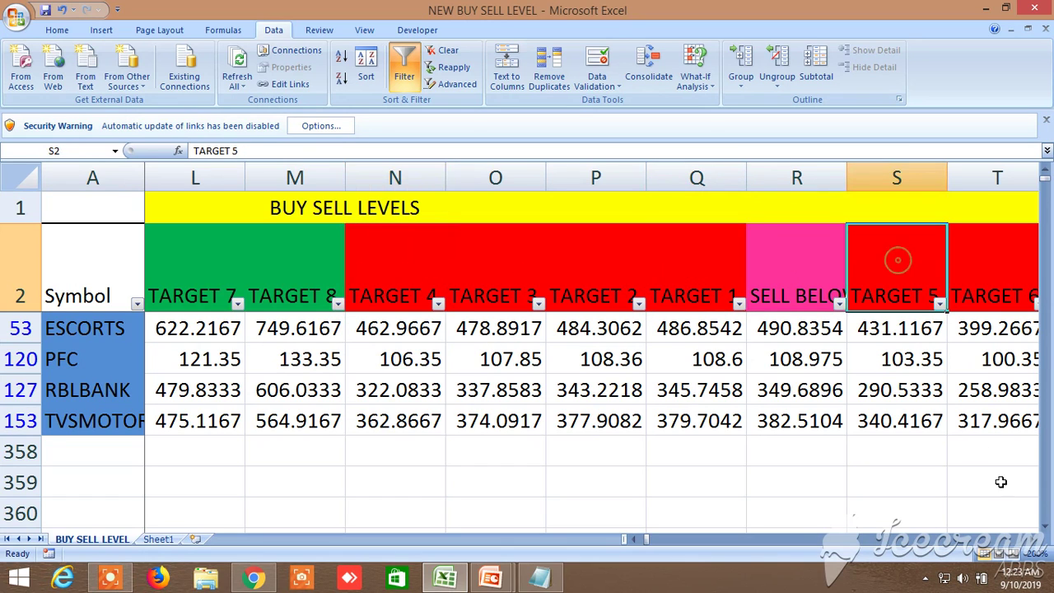
# - Examine the LTP condition columns that compare each symbol's price with the buy, sell and target levels
pyautogui.click(1031, 540)
pyautogui.click(1031, 540)
pyautogui.click(1031, 540)
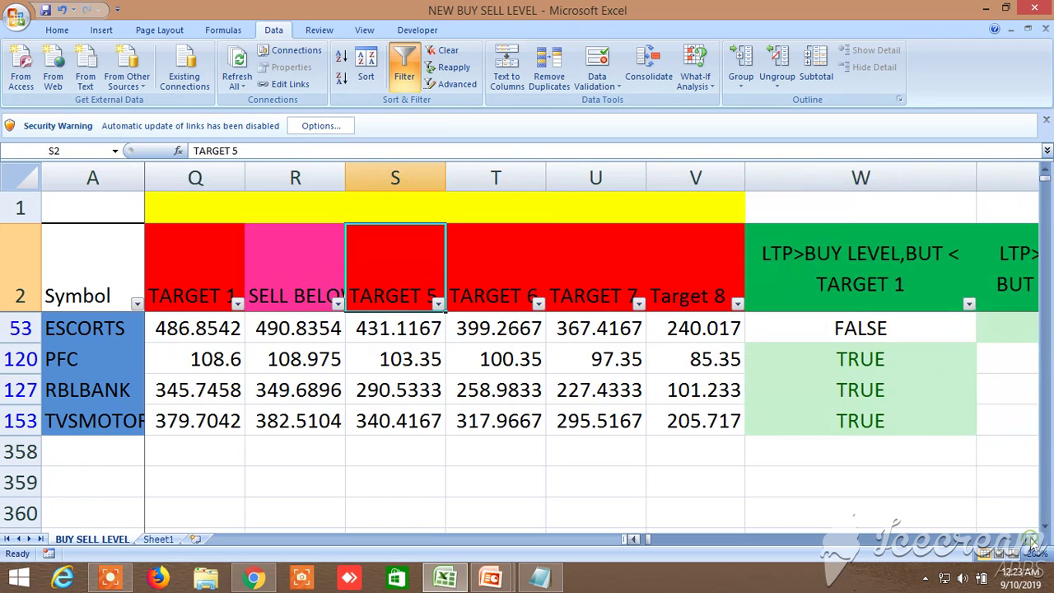
pyautogui.click(1031, 540)
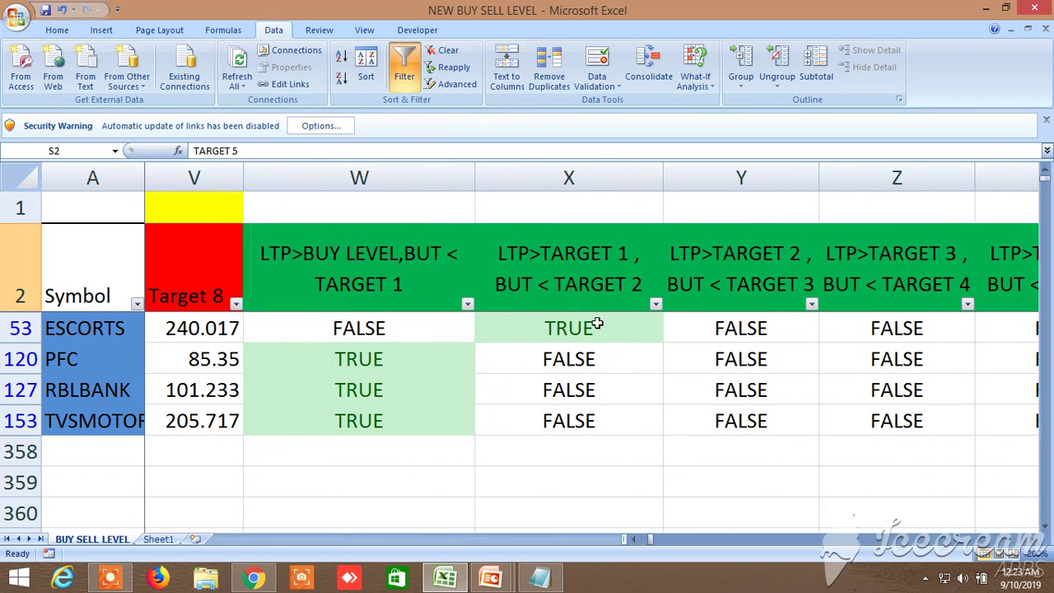
pyautogui.click(1031, 540)
pyautogui.click(1031, 540)
pyautogui.click(1032, 539)
pyautogui.click(1031, 540)
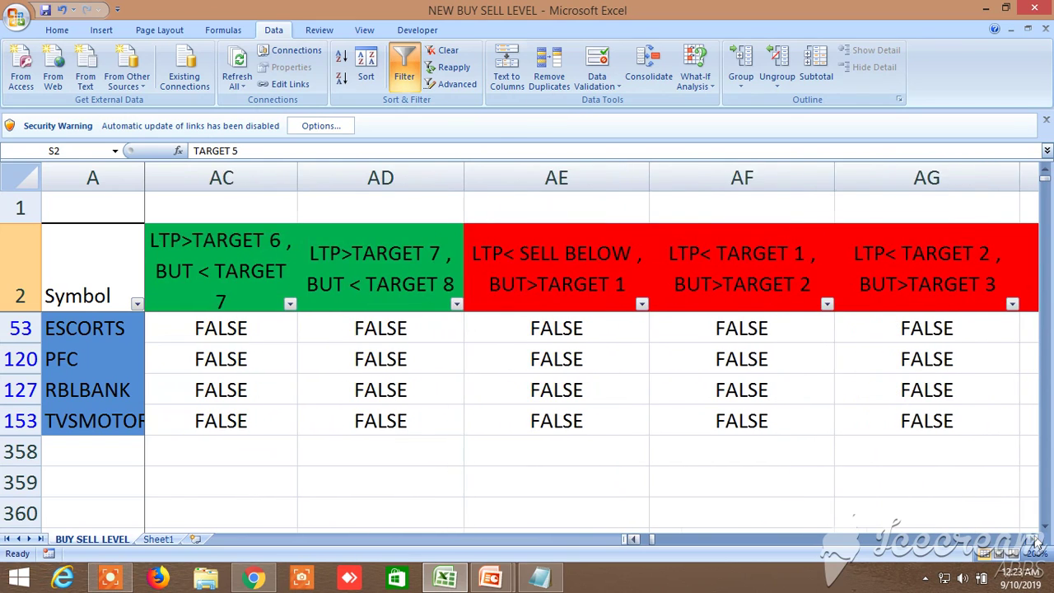
pyautogui.click(1033, 542)
pyautogui.click(1034, 542)
pyautogui.click(1034, 542)
pyautogui.click(1034, 541)
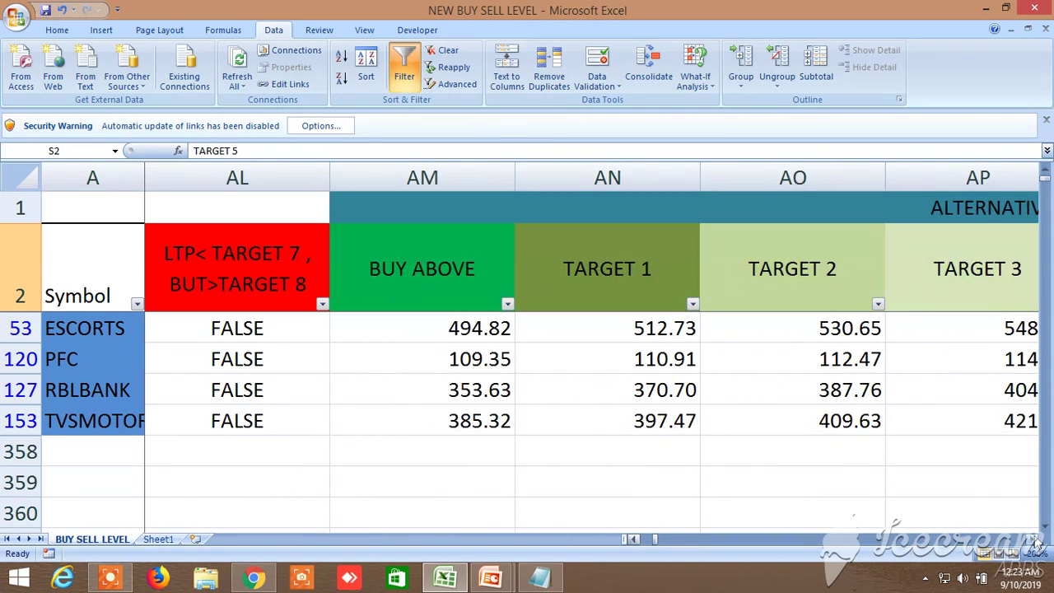
# - Review the Alternative Buy Sell Levels section, including its Buy Above, Sell Below, target, Advance and Decline columns
pyautogui.click(1034, 541)
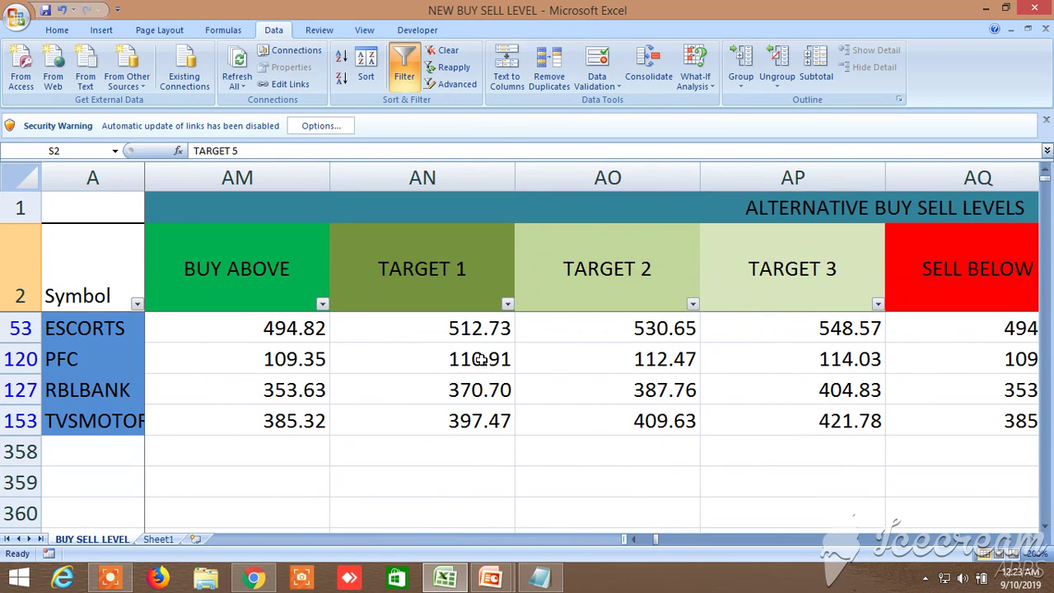
pyautogui.click(1033, 543)
pyautogui.click(1032, 542)
pyautogui.click(1032, 542)
pyautogui.click(1032, 543)
pyautogui.click(1032, 543)
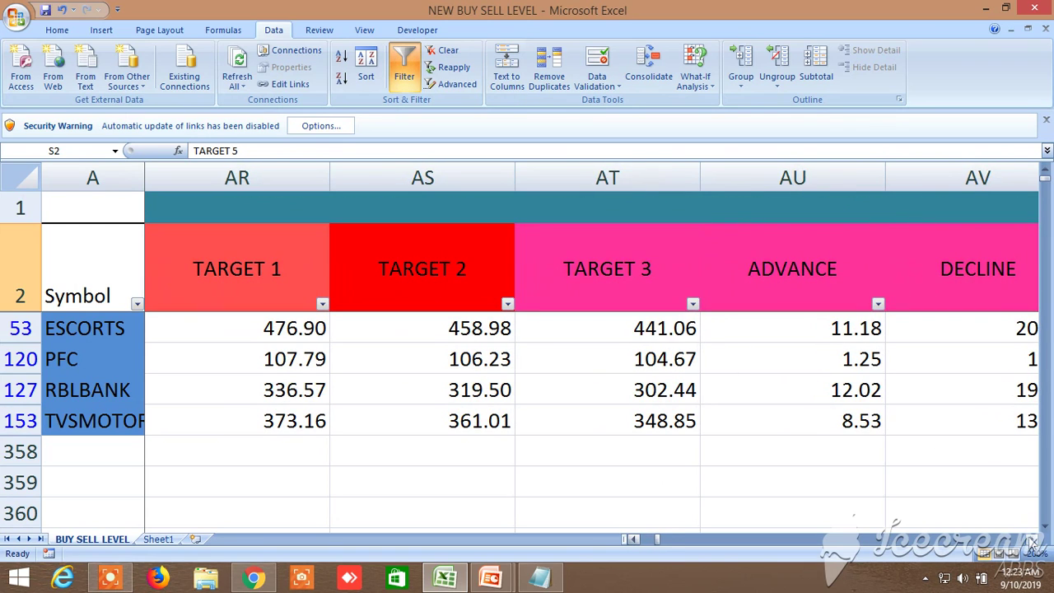
pyautogui.click(632, 539)
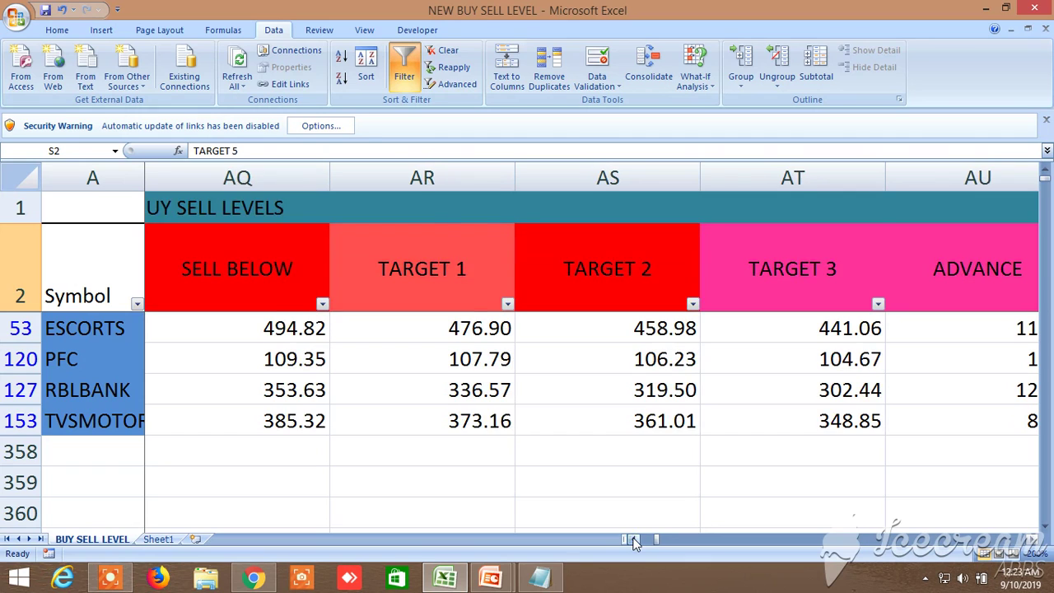
pyautogui.click(632, 539)
pyautogui.click(632, 539)
pyautogui.click(632, 539)
pyautogui.click(632, 539)
pyautogui.click(632, 539)
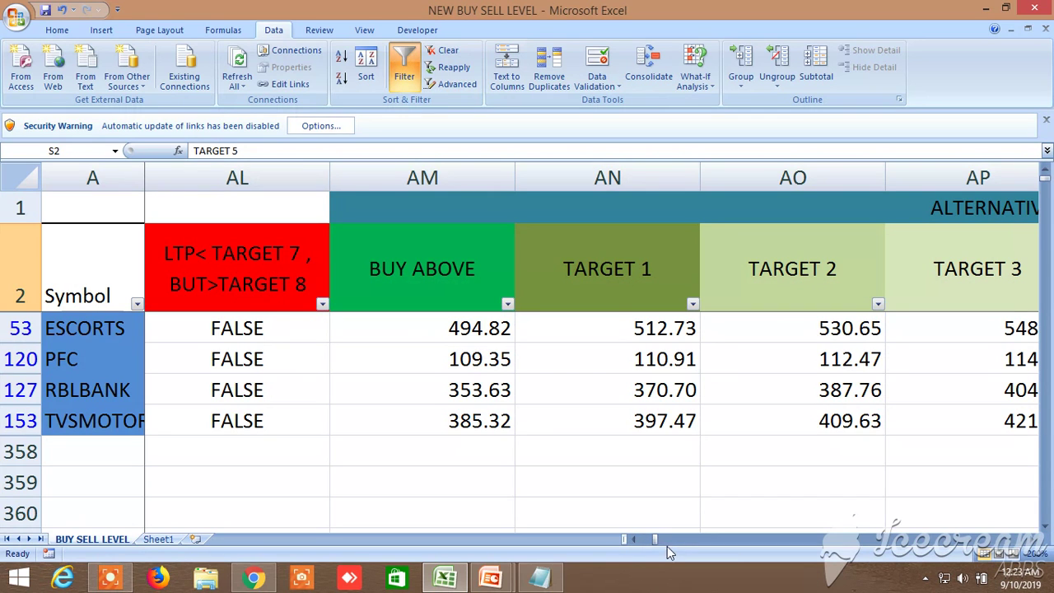
# - Examine the resistance and support columns in the Fibonacci Level and Pivot Point sections
pyautogui.moveTo(655, 537); pyautogui.dragTo(638, 533)
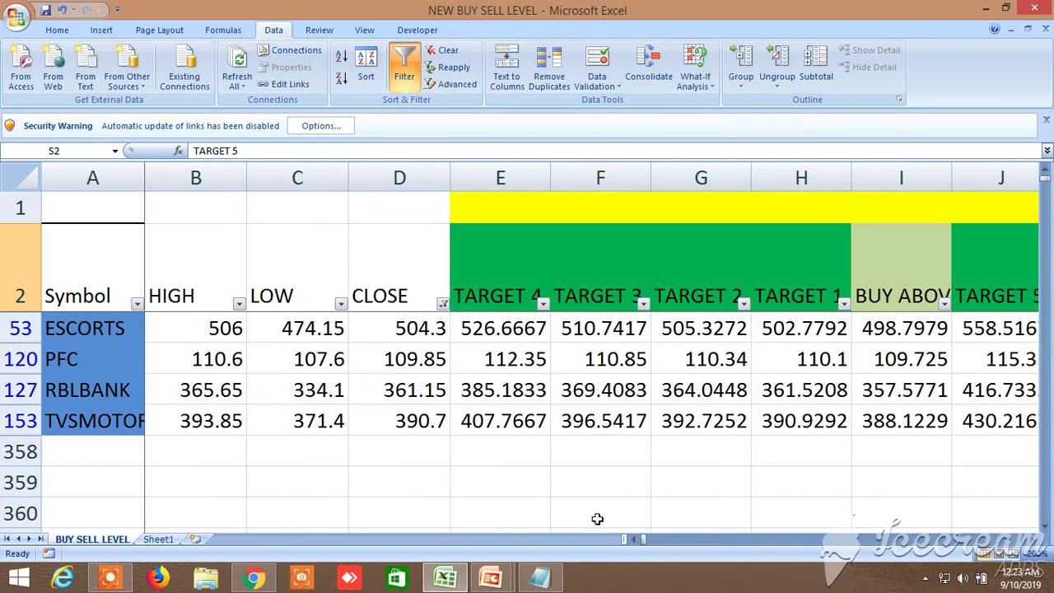
pyautogui.moveTo(646, 541); pyautogui.dragTo(689, 541)
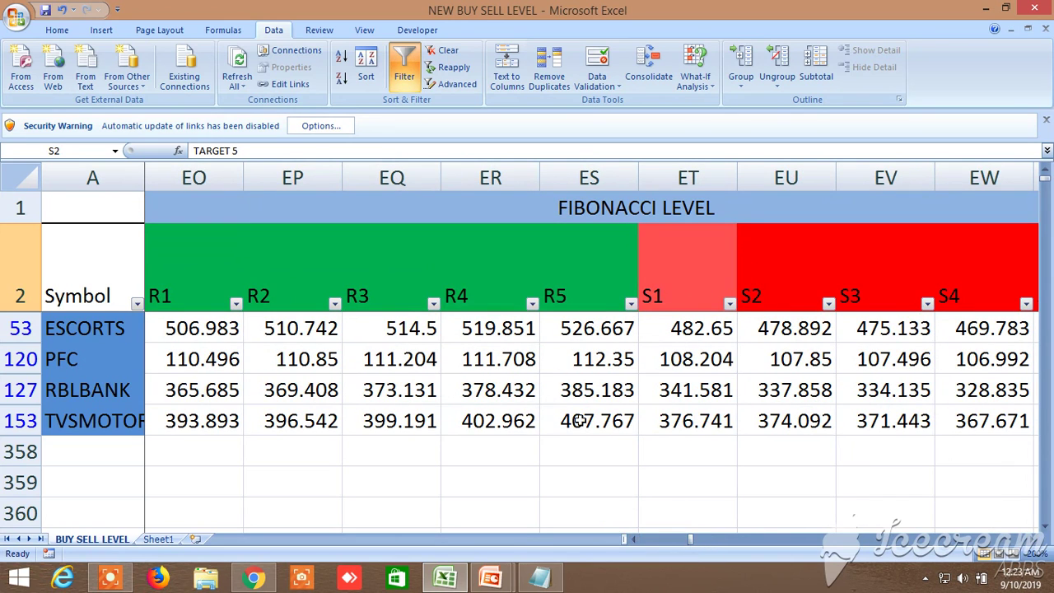
pyautogui.click(1033, 539)
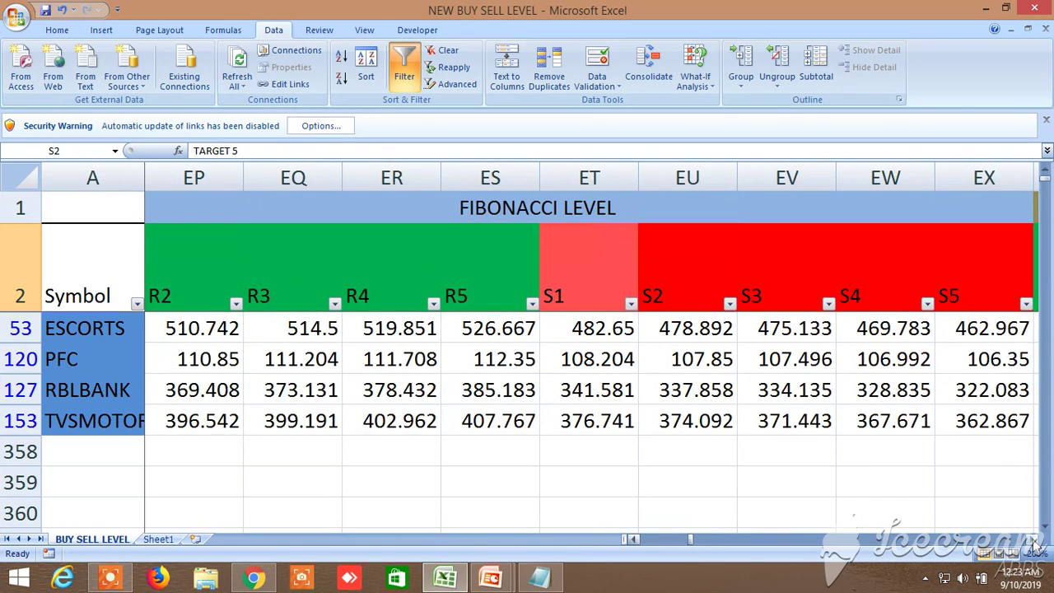
pyautogui.click(1032, 539)
pyautogui.click(1033, 539)
pyautogui.click(1033, 539)
pyautogui.click(1033, 539)
pyautogui.click(1033, 539)
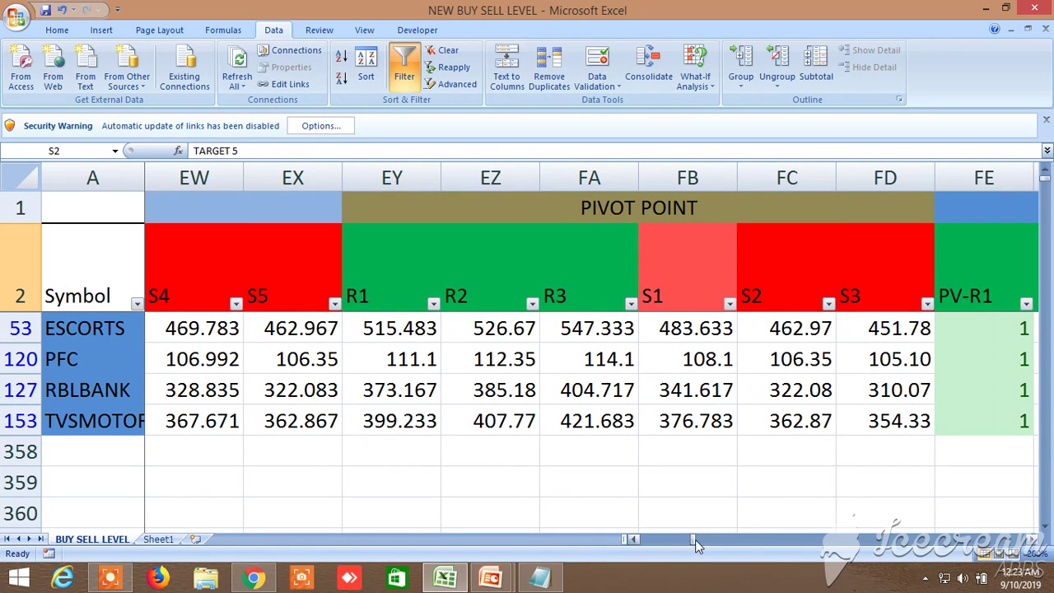
# - Review the sheet's last columns, including Wait for Price to Go, H1 to H7, Support and Resistance 1 to 5
pyautogui.moveTo(693, 543); pyautogui.dragTo(980, 558)
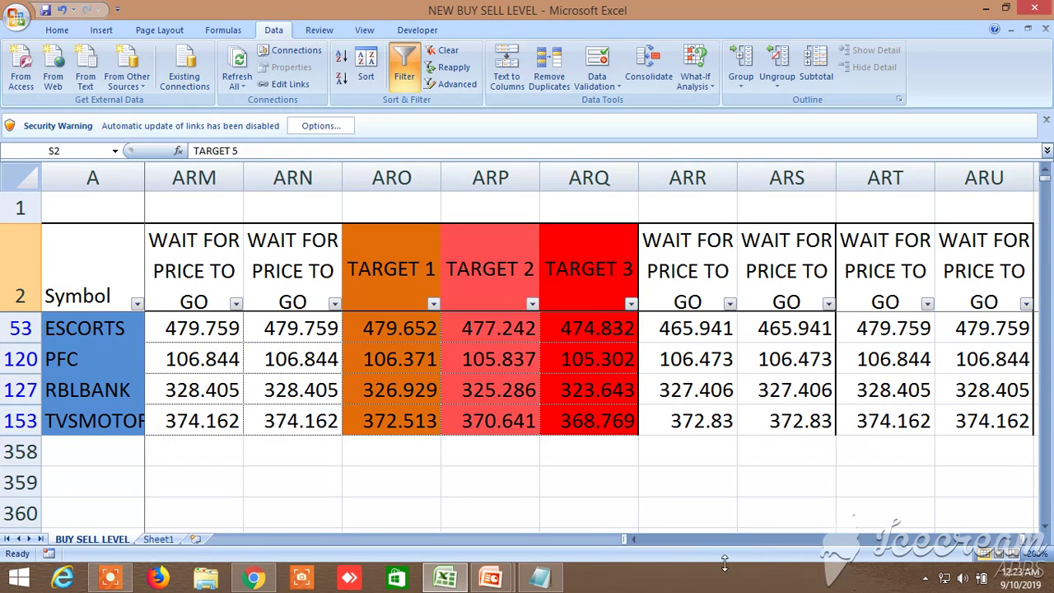
pyautogui.click(637, 537)
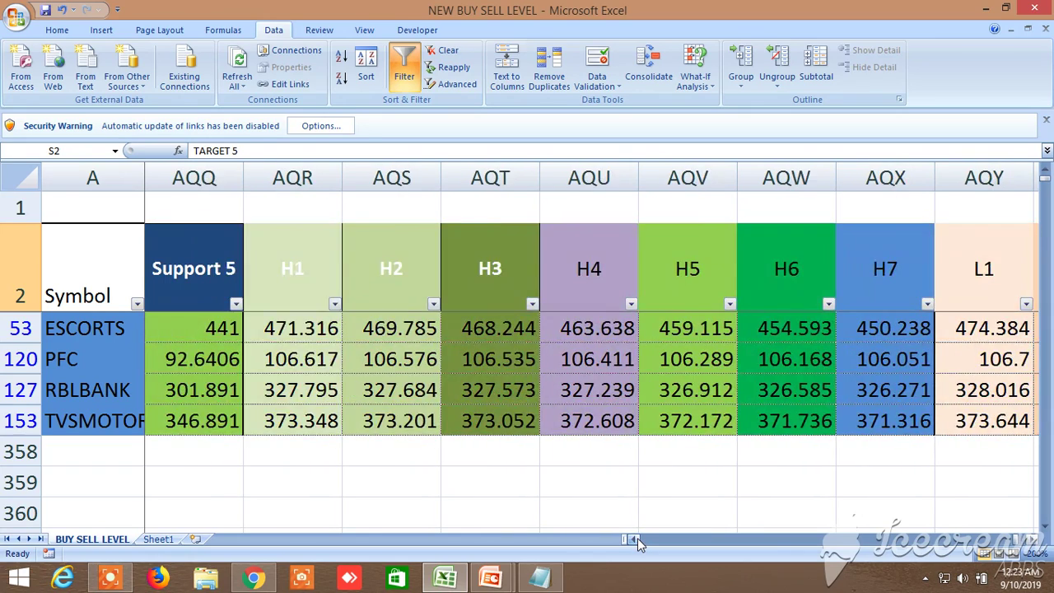
pyautogui.click(637, 537)
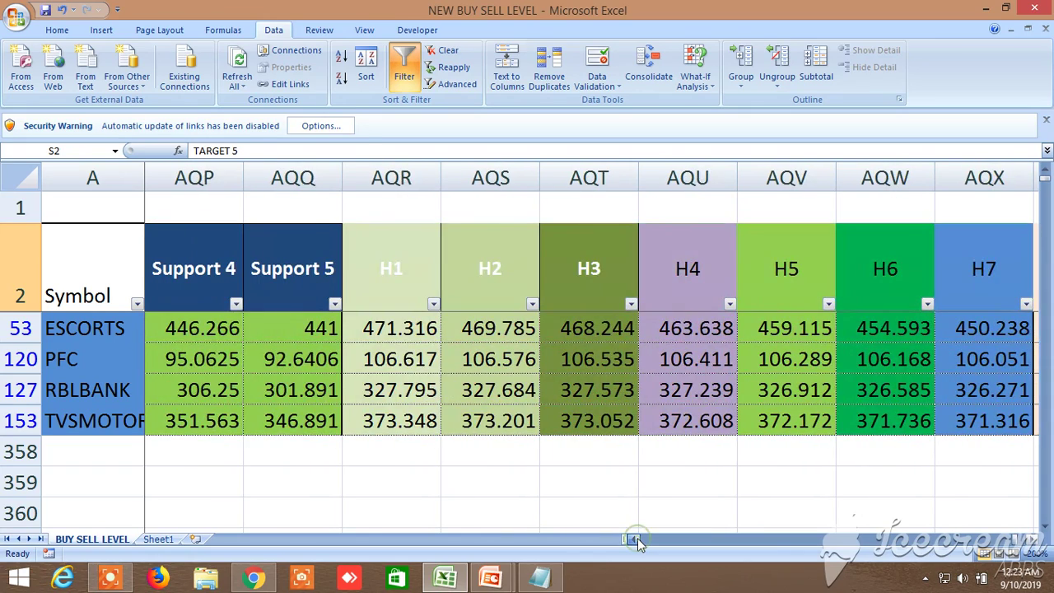
pyautogui.click(637, 538)
pyautogui.click(637, 538)
pyautogui.click(637, 538)
pyautogui.click(637, 538)
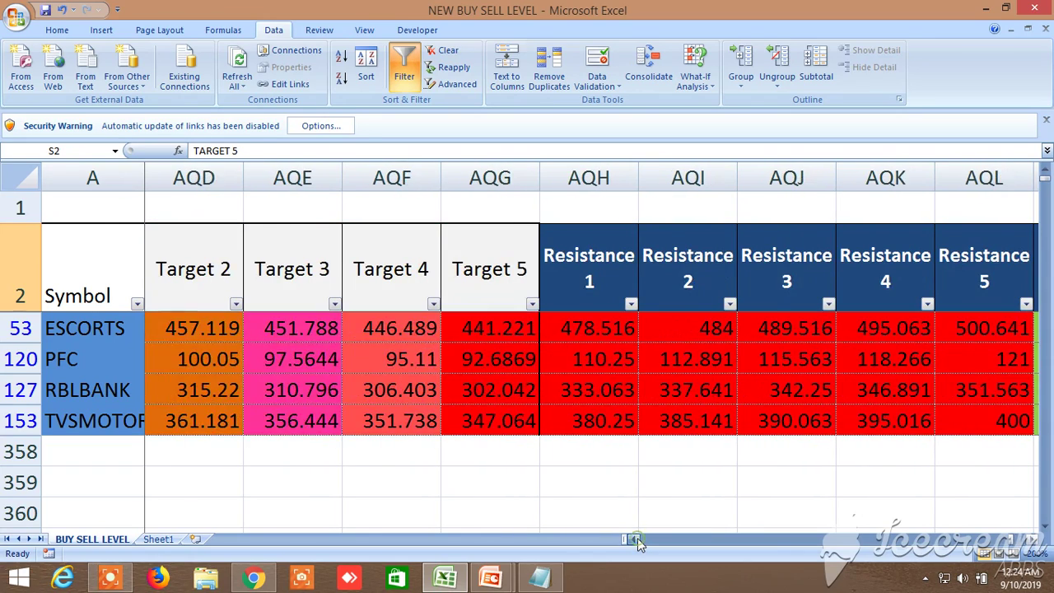
# - Examine the Buy at/above and Sell at/below columns with their Target 1 to Target 5 values
pyautogui.click(637, 538)
pyautogui.click(637, 538)
pyautogui.click(637, 537)
pyautogui.click(637, 537)
pyautogui.click(637, 537)
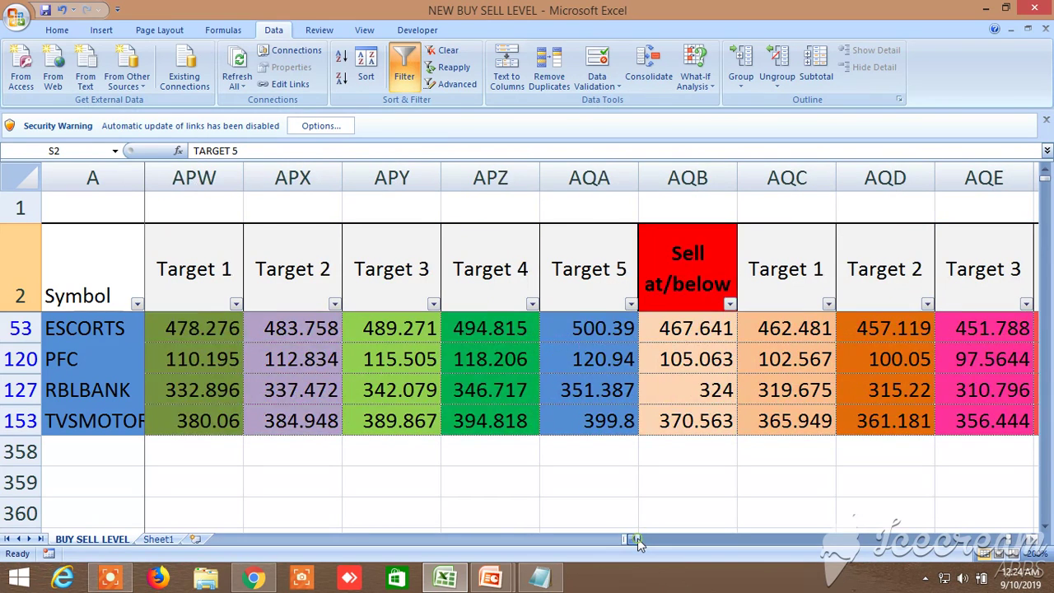
pyautogui.click(637, 538)
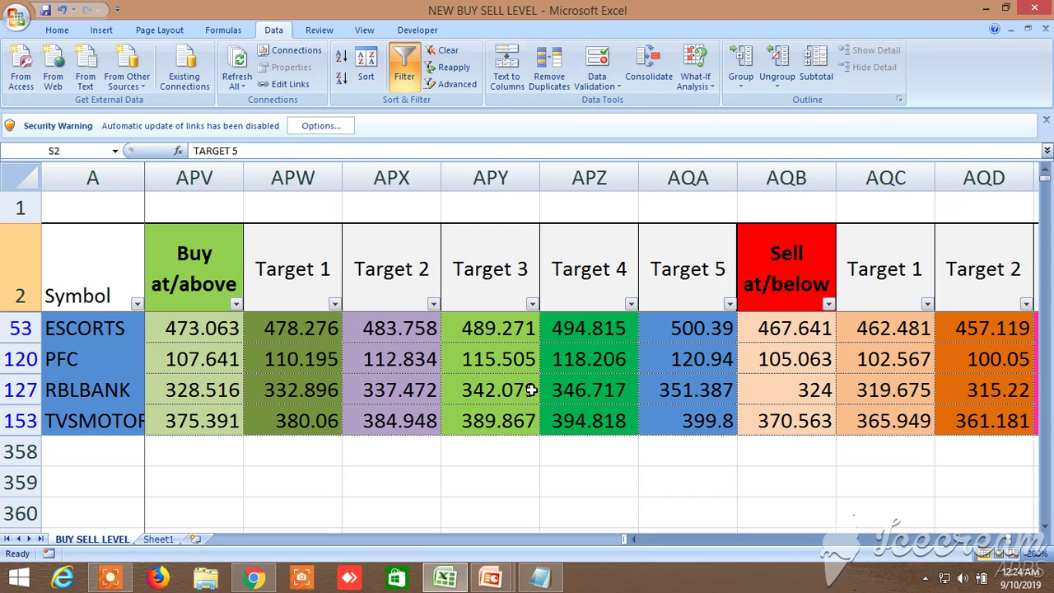
pyautogui.click(1034, 539)
pyautogui.click(1033, 539)
pyautogui.click(1032, 539)
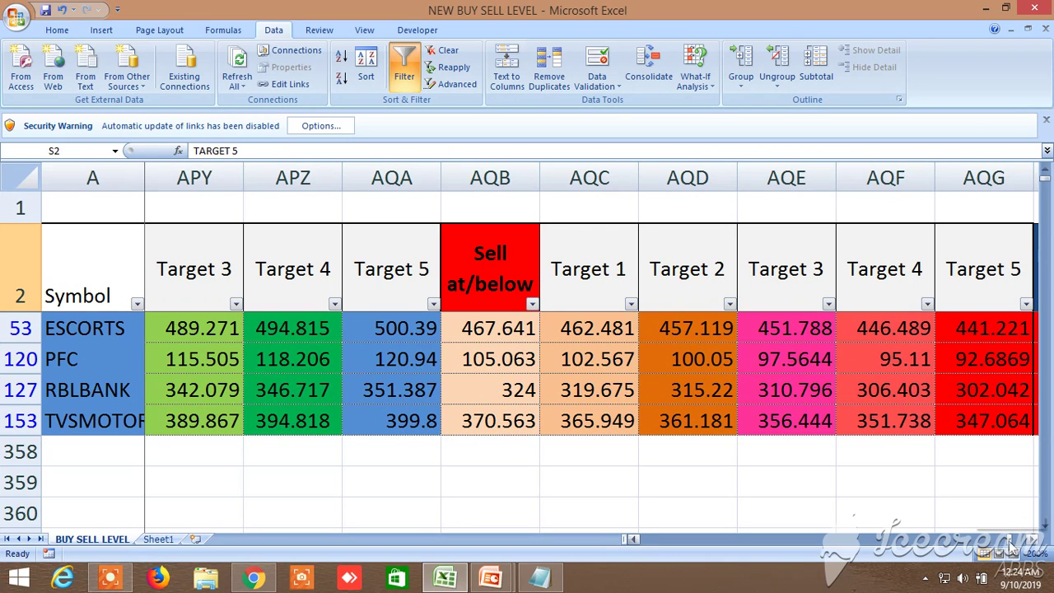
# - Remove the filter from the BUY SELL LEVEL table so that all symbols are listed
pyautogui.moveTo(1021, 539); pyautogui.dragTo(718, 539)
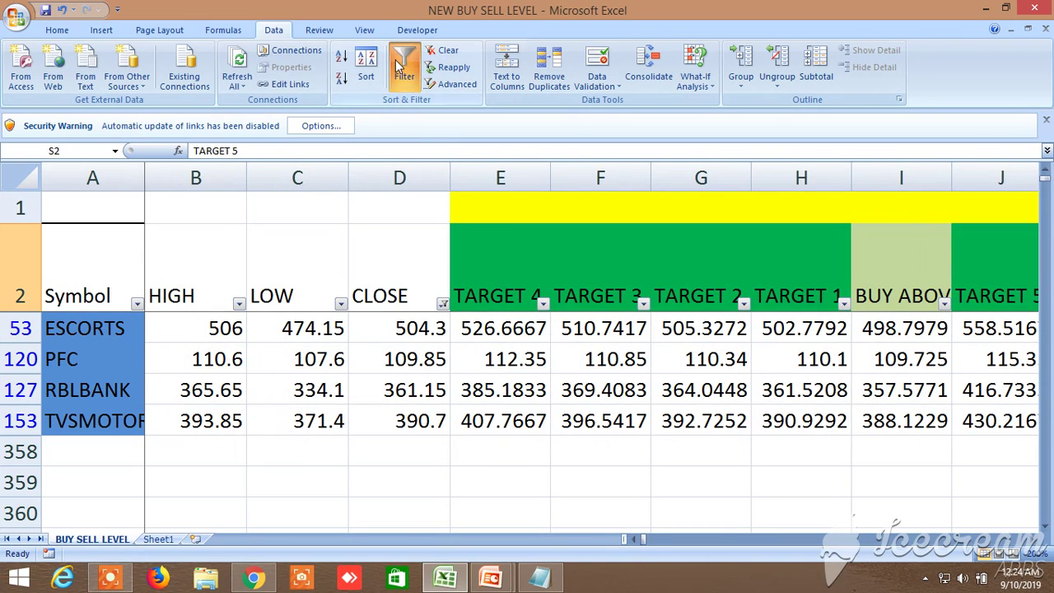
pyautogui.click(395, 58)
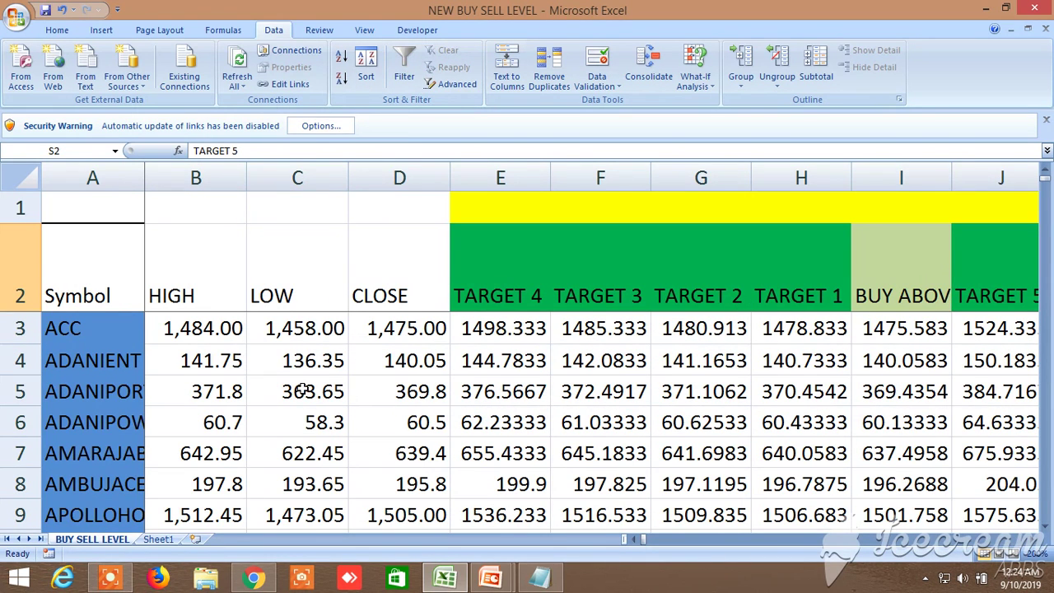
# - Look through the full symbol list down to the commodities and the BANKNIFTY and nifty fut rows
pyautogui.scroll(-11, 301, 391)
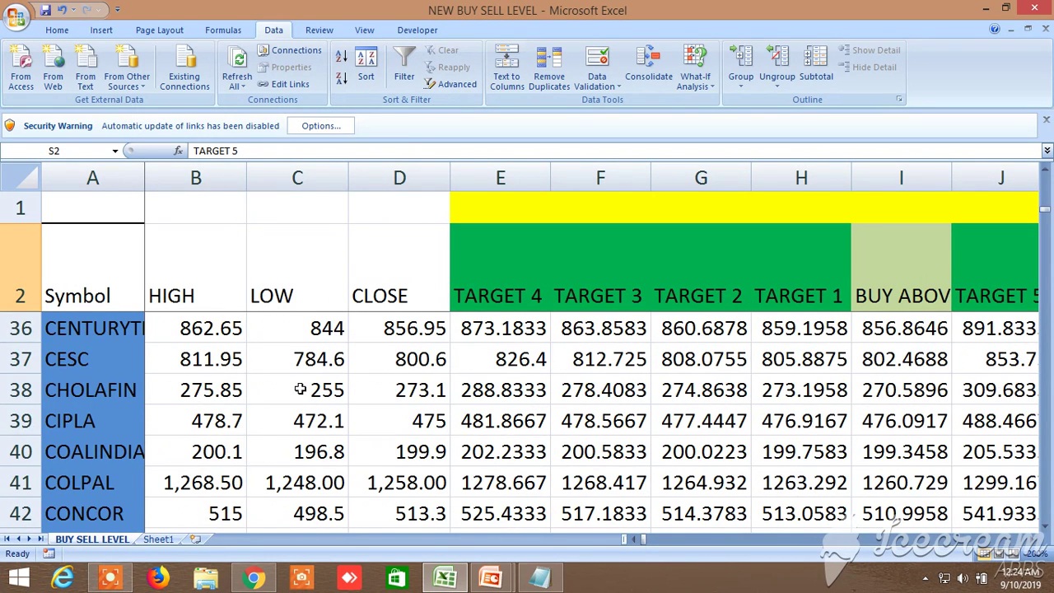
pyautogui.scroll(-17, 301, 389)
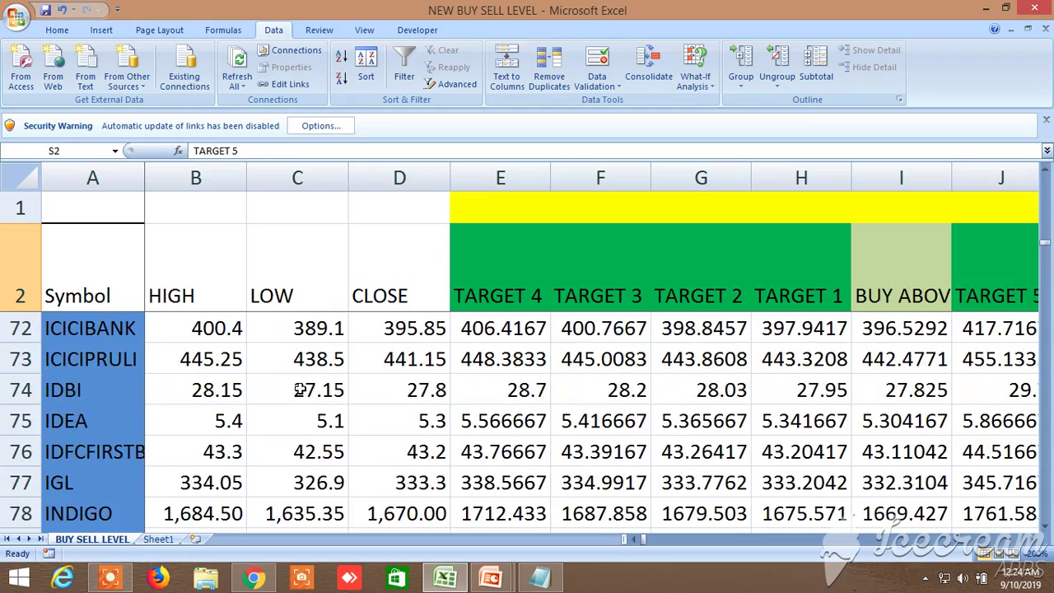
pyautogui.scroll(-17, 300, 389)
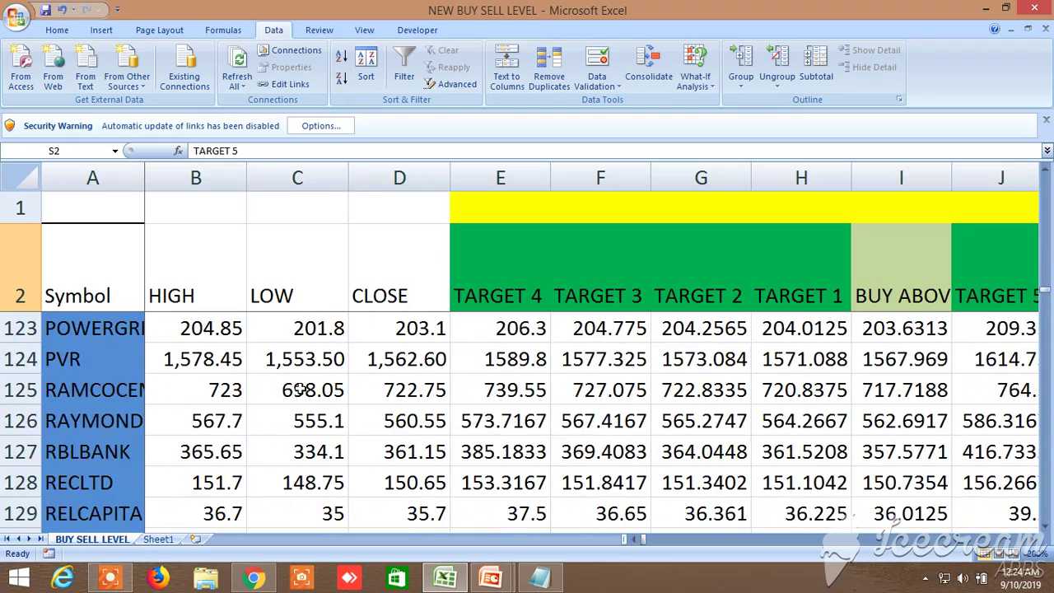
pyautogui.scroll(-9, 300, 390)
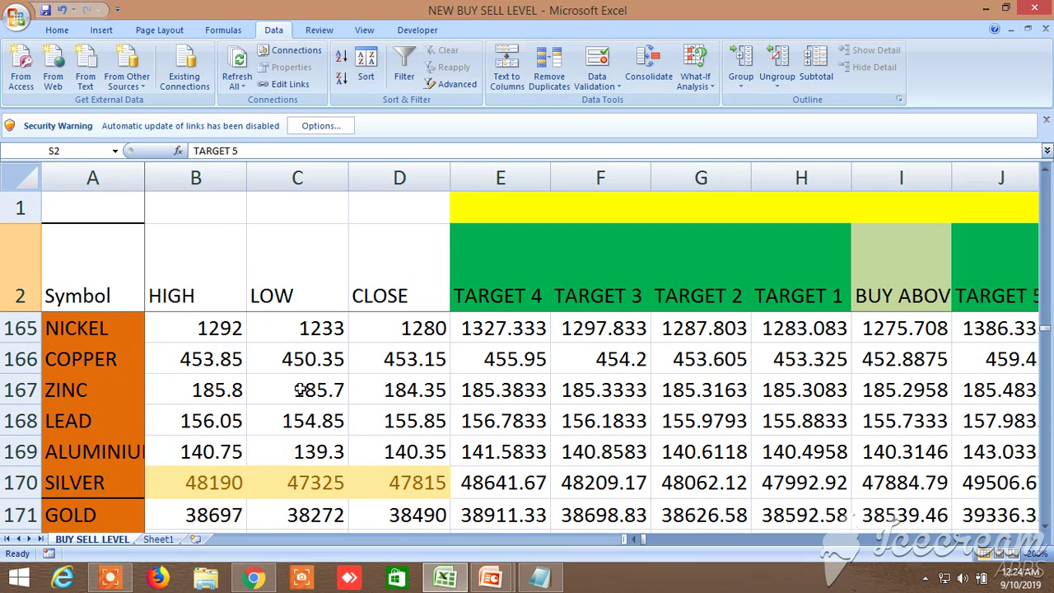
pyautogui.scroll(-4, 300, 390)
pyautogui.scroll(2, 301, 389)
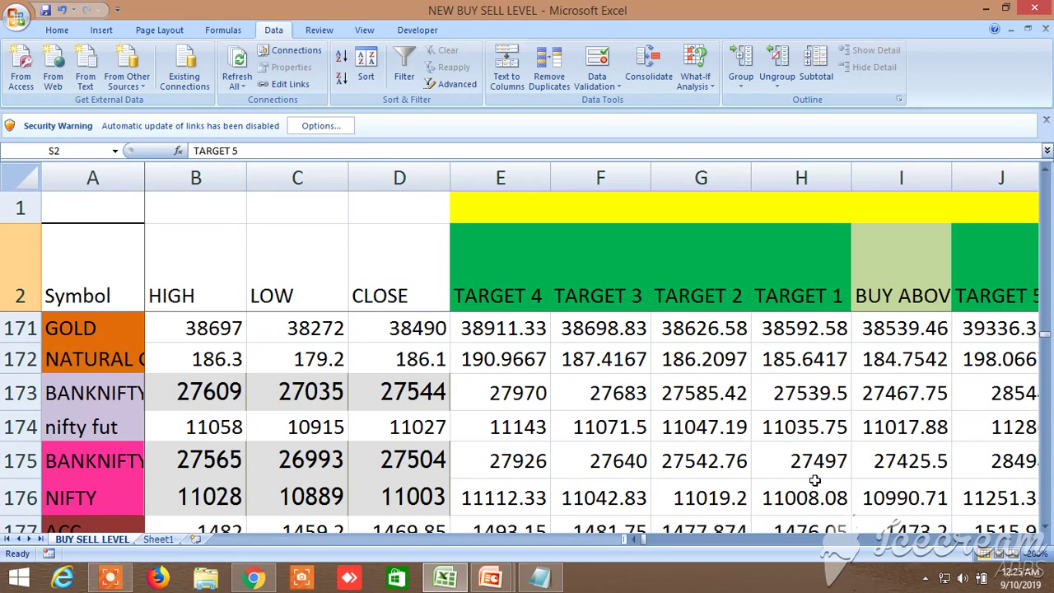
pyautogui.click(1033, 539)
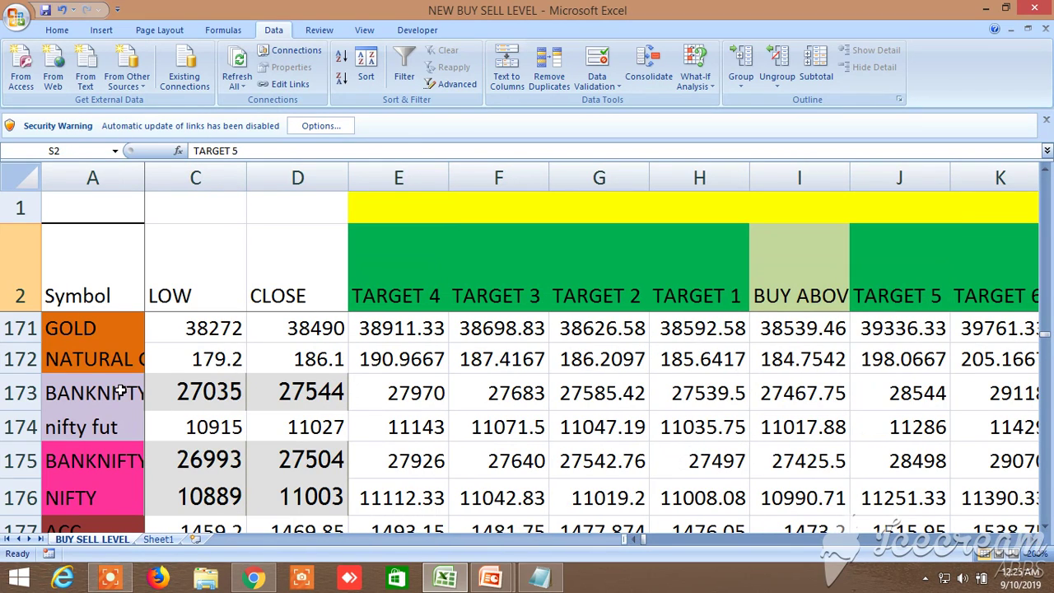
pyautogui.click(120, 390)
pyautogui.click(101, 426)
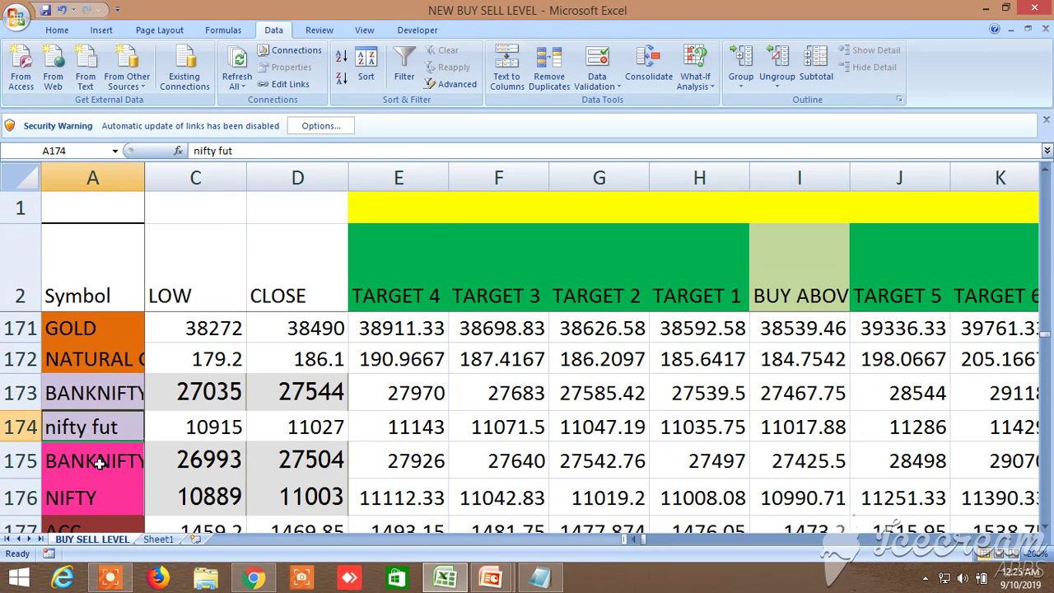
# - Review the BUY SELL LEVELS columns for the pink BANKNIFTY and NIFTY rows, from Buy Above through Sell Below with their targets
pyautogui.click(86, 462)
pyautogui.click(83, 500)
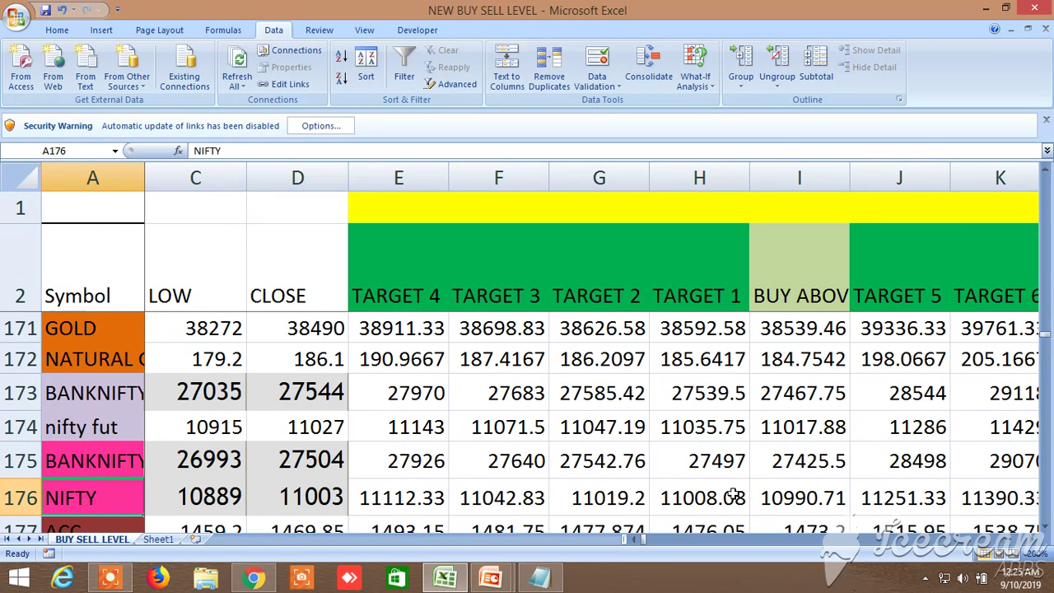
pyautogui.click(1031, 540)
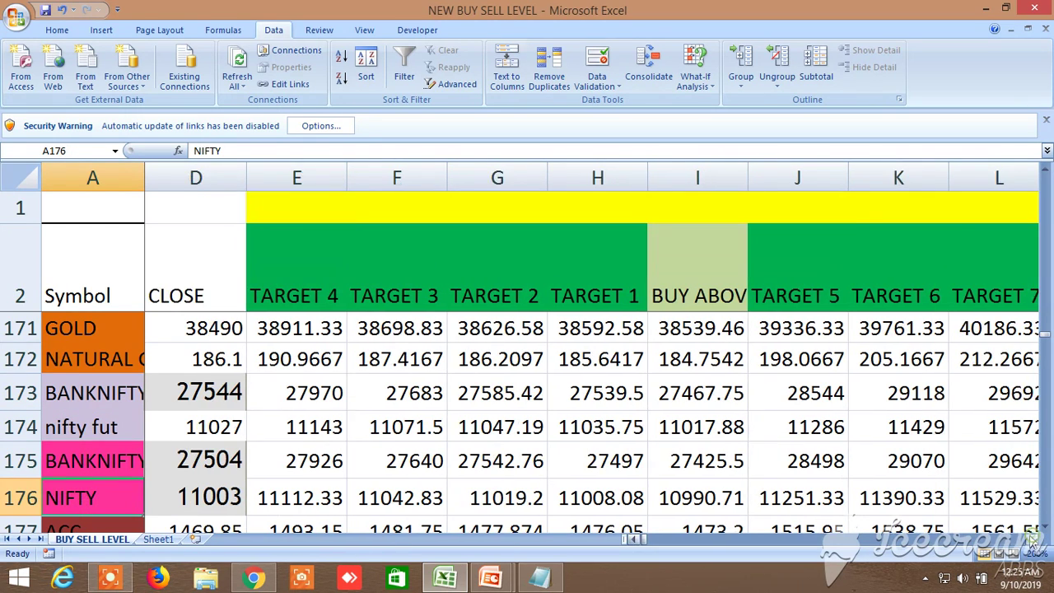
pyautogui.click(1030, 540)
pyautogui.click(1031, 539)
pyautogui.click(1031, 540)
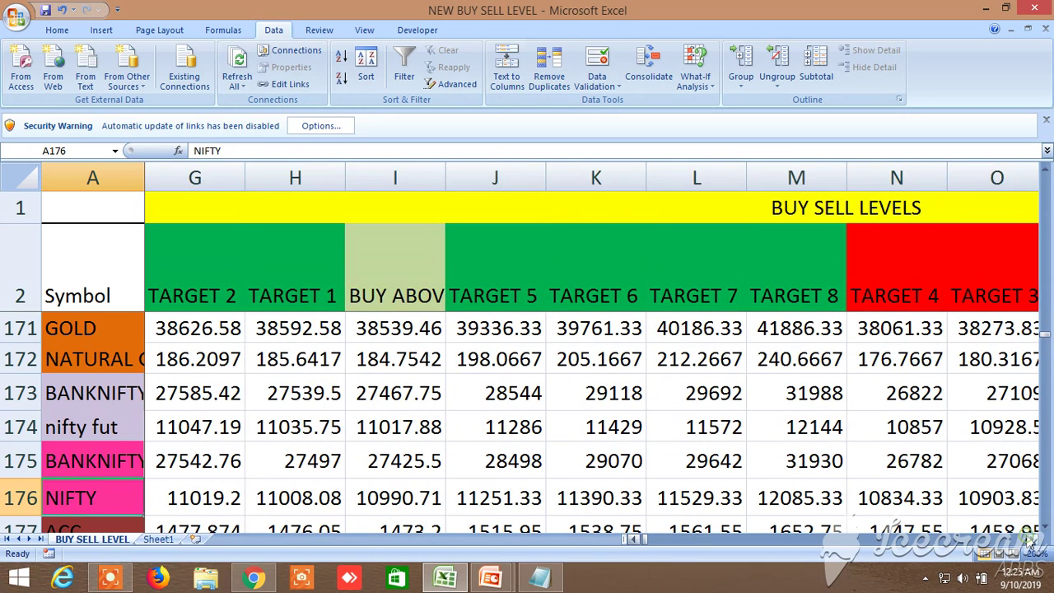
pyautogui.click(1030, 540)
pyautogui.click(1031, 540)
pyautogui.click(1030, 540)
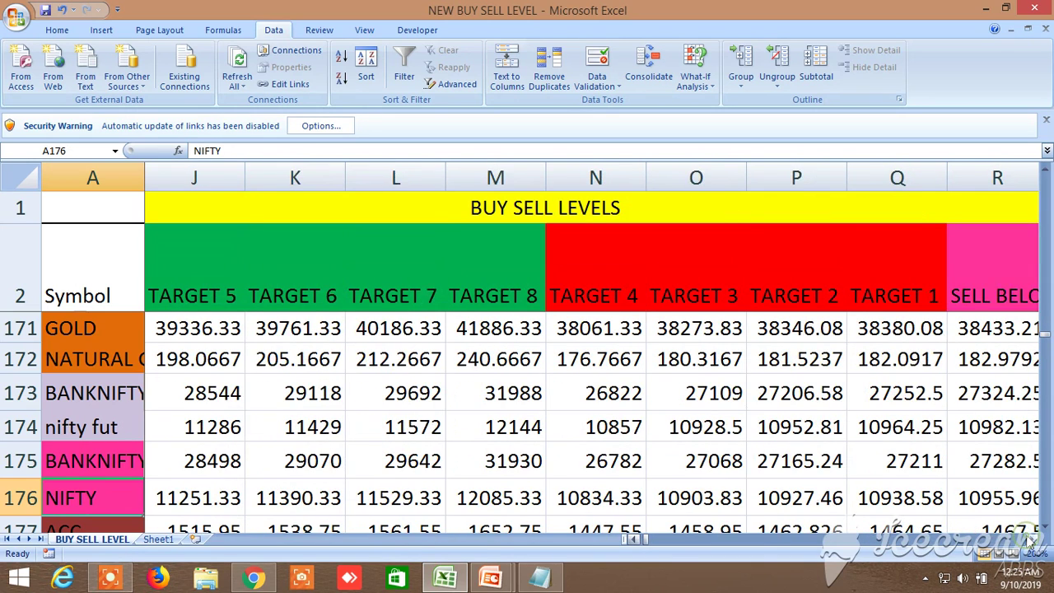
pyautogui.click(1030, 540)
pyautogui.click(1031, 540)
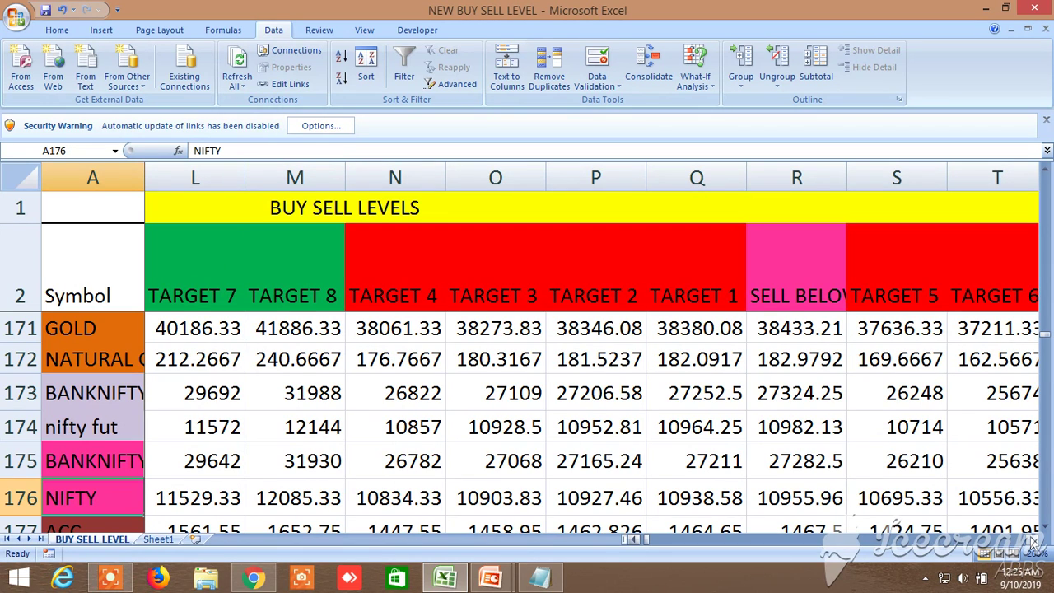
pyautogui.click(1030, 540)
pyautogui.click(1030, 540)
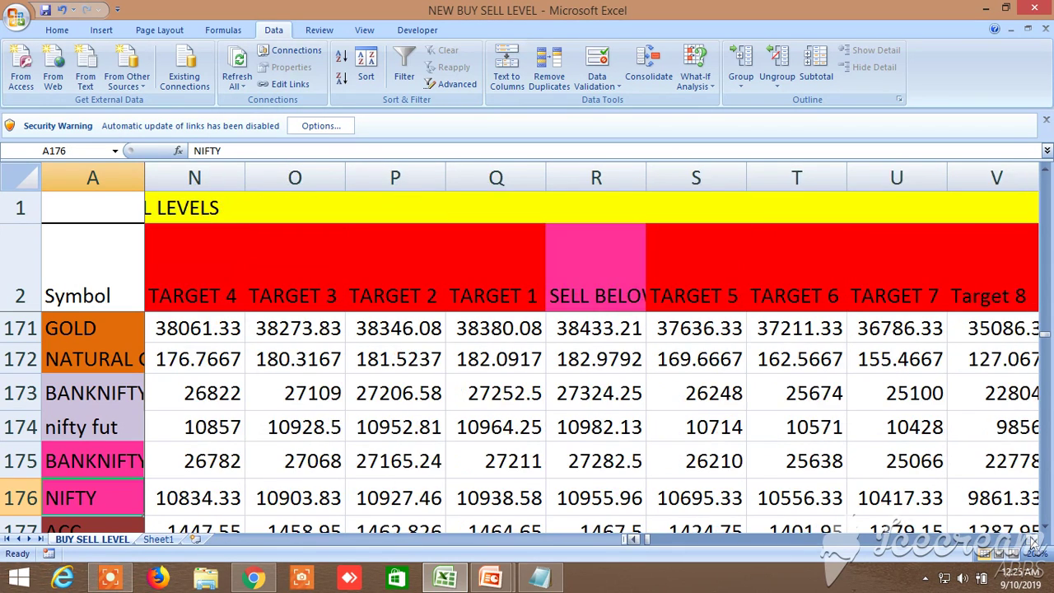
# - Examine the columns comparing LTP with the buy, sell and target levels for the index rows
pyautogui.click(1031, 540)
pyautogui.click(1031, 540)
pyautogui.click(1030, 539)
pyautogui.click(1030, 540)
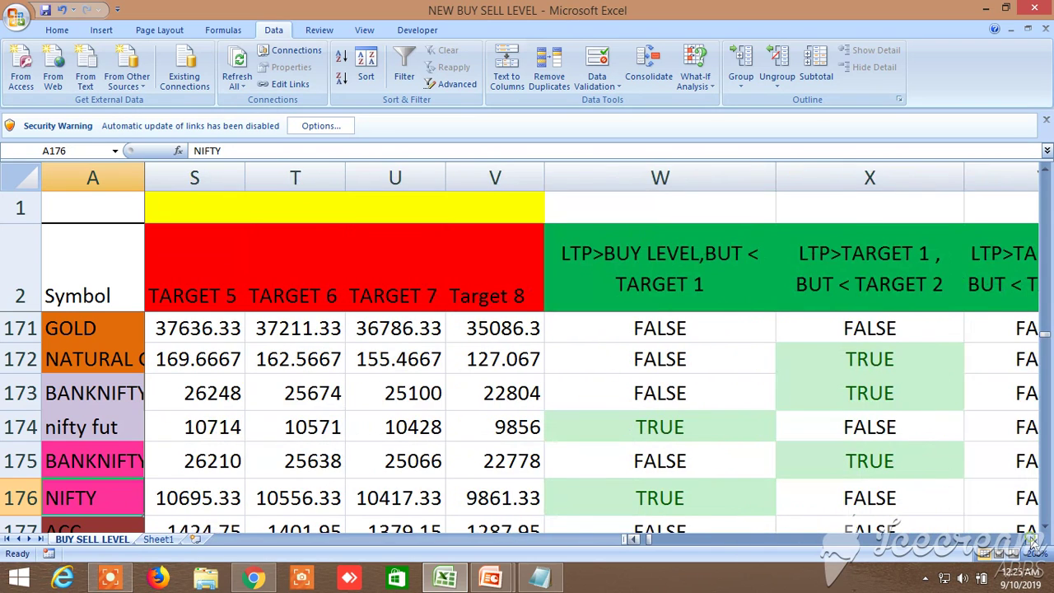
pyautogui.click(1030, 540)
pyautogui.click(1031, 540)
pyautogui.click(1030, 540)
pyautogui.click(1031, 540)
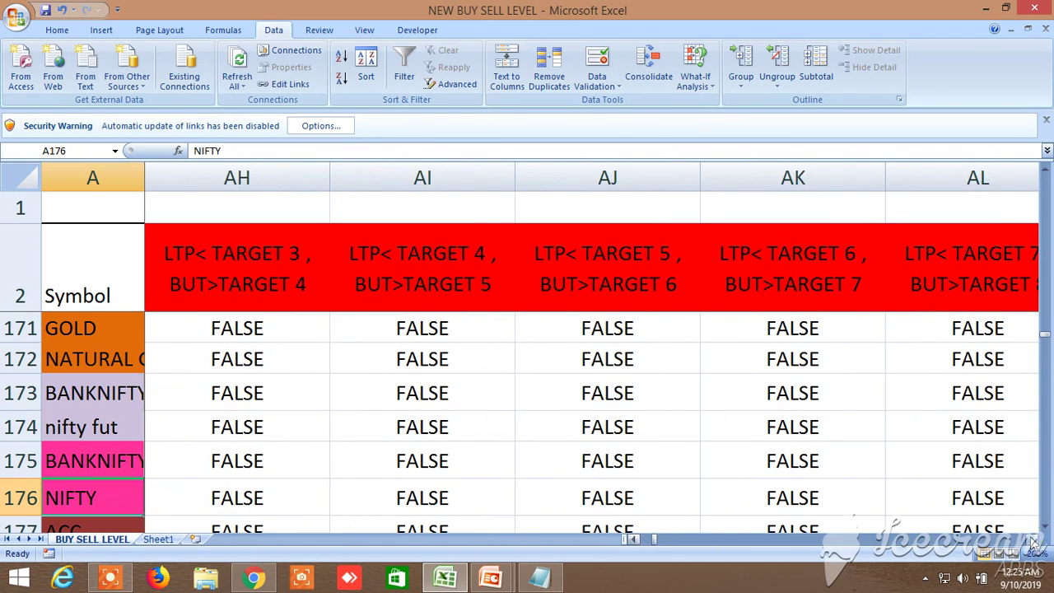
pyautogui.click(1031, 540)
pyautogui.click(1031, 540)
pyautogui.click(1030, 540)
pyautogui.click(1030, 540)
pyautogui.click(1030, 540)
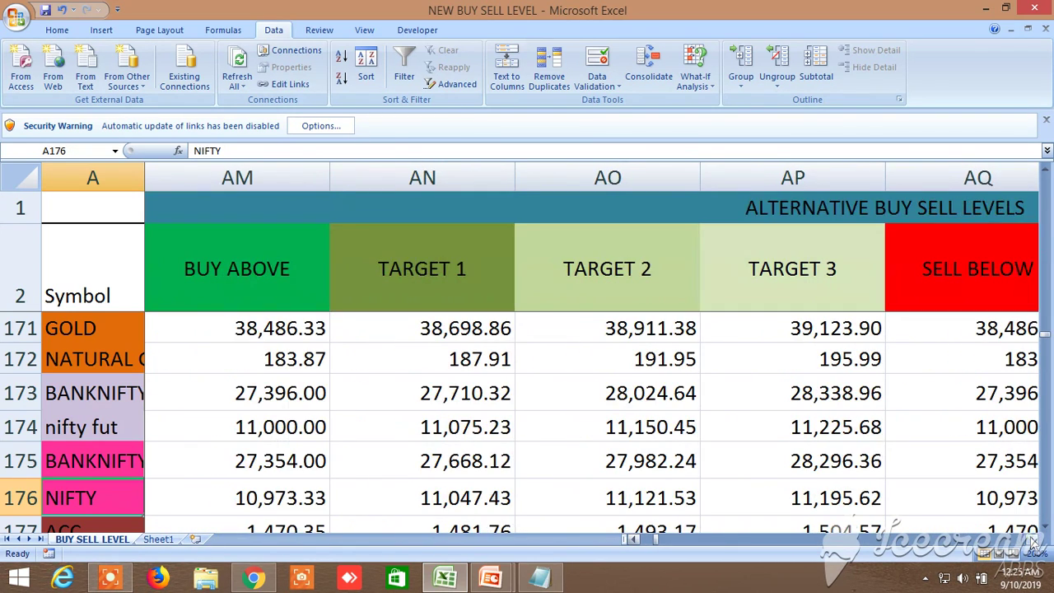
# - Review the ALTERNATIVE BUY SELL LEVELS, Advance/Decline, Volatility, Delivery Percentage and Change columns for the GOLD to NIFTY rows
pyautogui.click(1031, 540)
pyautogui.click(1030, 540)
pyautogui.click(1031, 540)
pyautogui.click(1031, 540)
pyautogui.click(1030, 540)
pyautogui.click(1031, 539)
pyautogui.click(1030, 540)
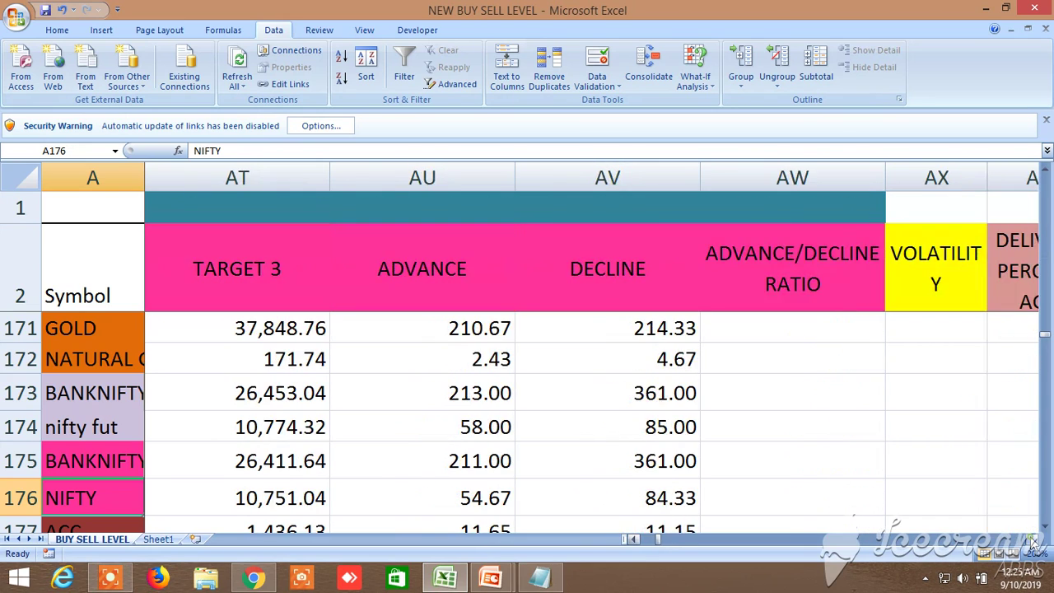
pyautogui.click(1031, 540)
pyautogui.click(1031, 540)
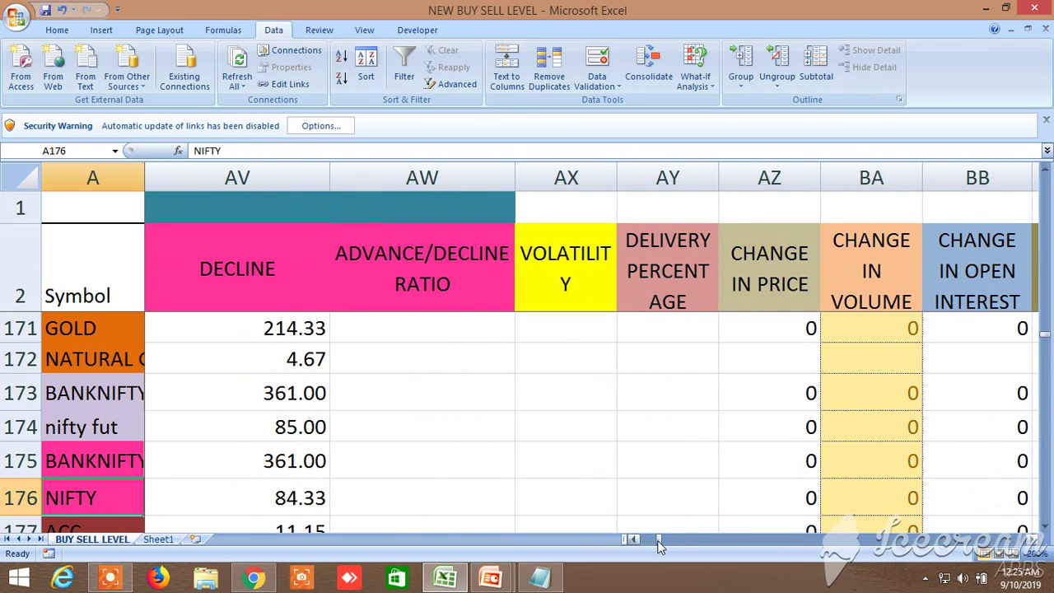
# - Examine the FIBONACCI LEVEL R1 to R5 and S1 to S5 and the PIVOT POINT columns for the GOLD to nifty fut rows
pyautogui.moveTo(659, 545)
pyautogui.mouseDown()
pyautogui.moveTo(686, 543)
pyautogui.moveTo(691, 554)
pyautogui.moveTo(640, 543)
pyautogui.mouseUp()
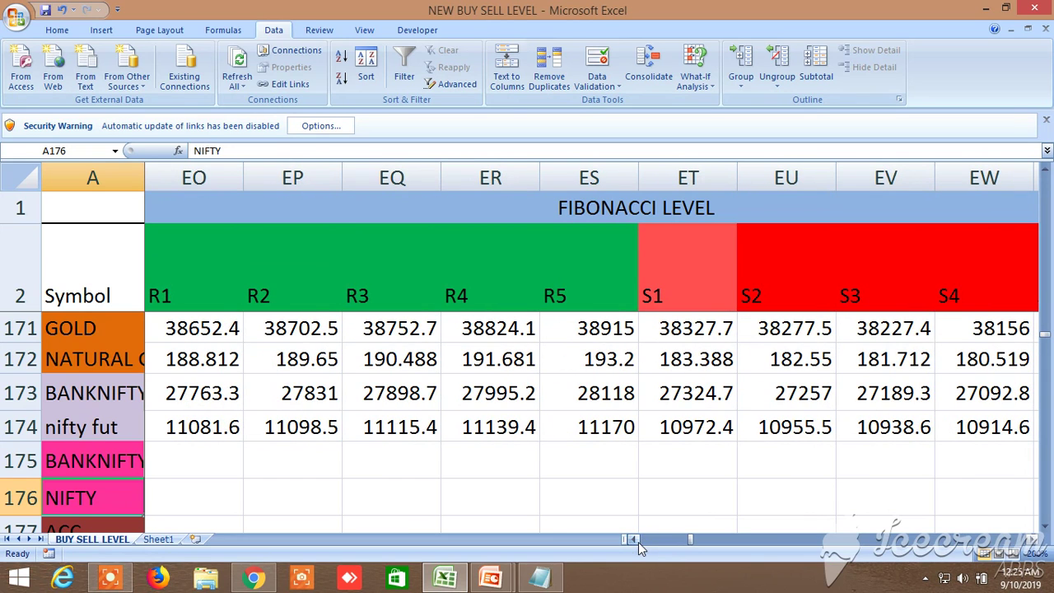
pyautogui.click(1032, 540)
pyautogui.click(1032, 540)
pyautogui.click(1032, 540)
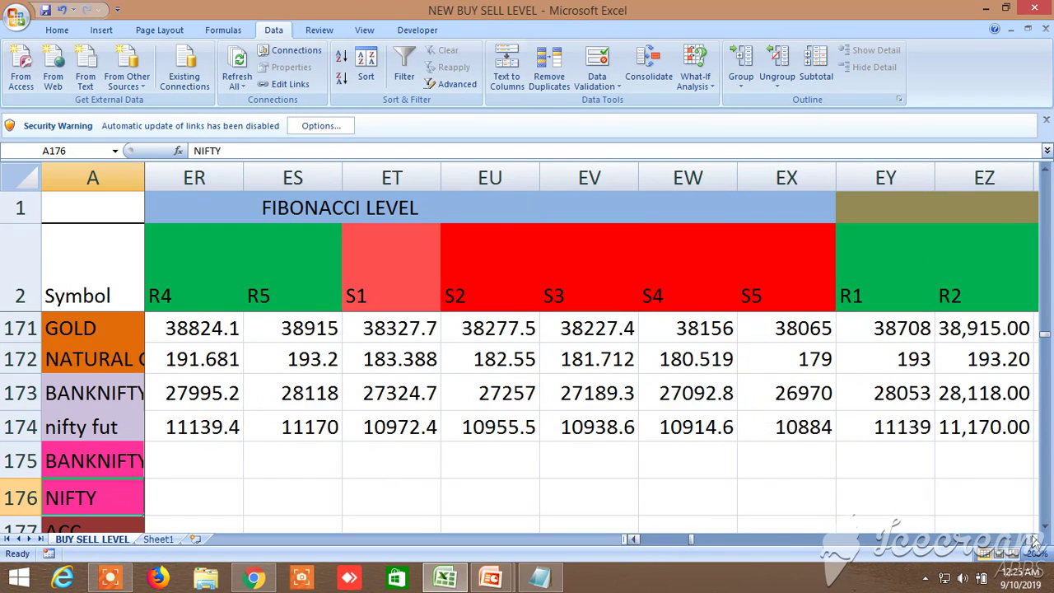
pyautogui.click(1032, 540)
pyautogui.click(1032, 540)
pyautogui.click(1032, 540)
pyautogui.click(1032, 540)
pyautogui.click(1032, 540)
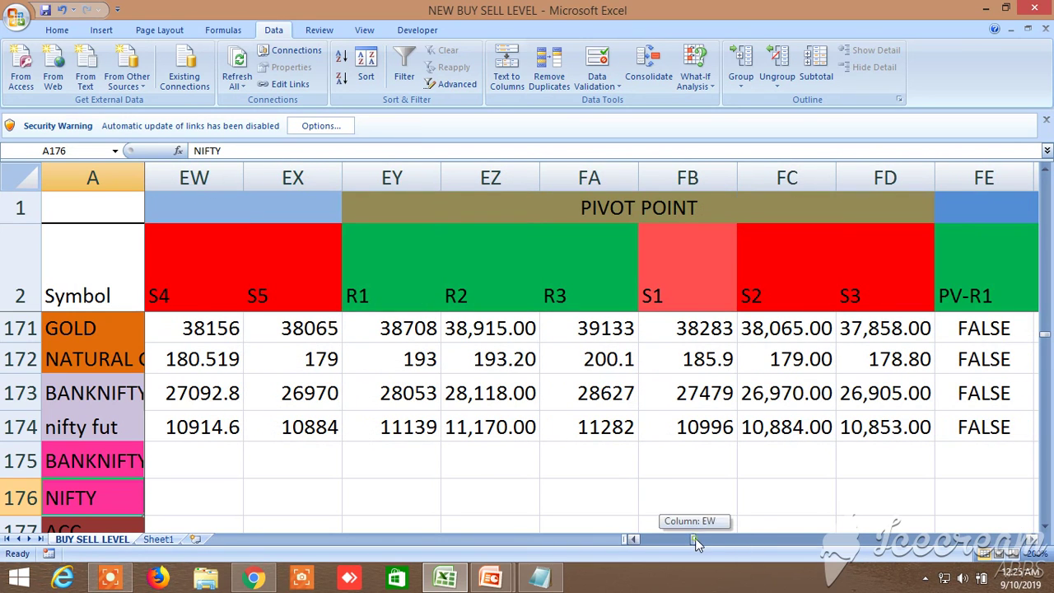
# - Review the Buy at/above and Sell at/below columns near the sheet's end with Target 1 to Target 5 for the GOLD to NIFTY rows
pyautogui.moveTo(694, 537); pyautogui.dragTo(1013, 553)
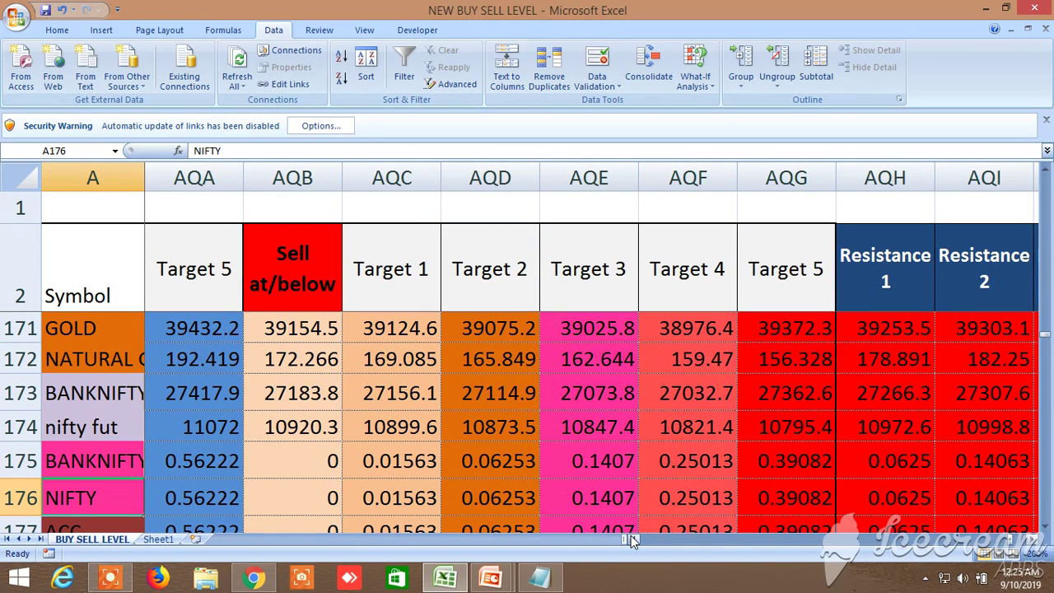
pyautogui.hscroll(-4, 630, 539)
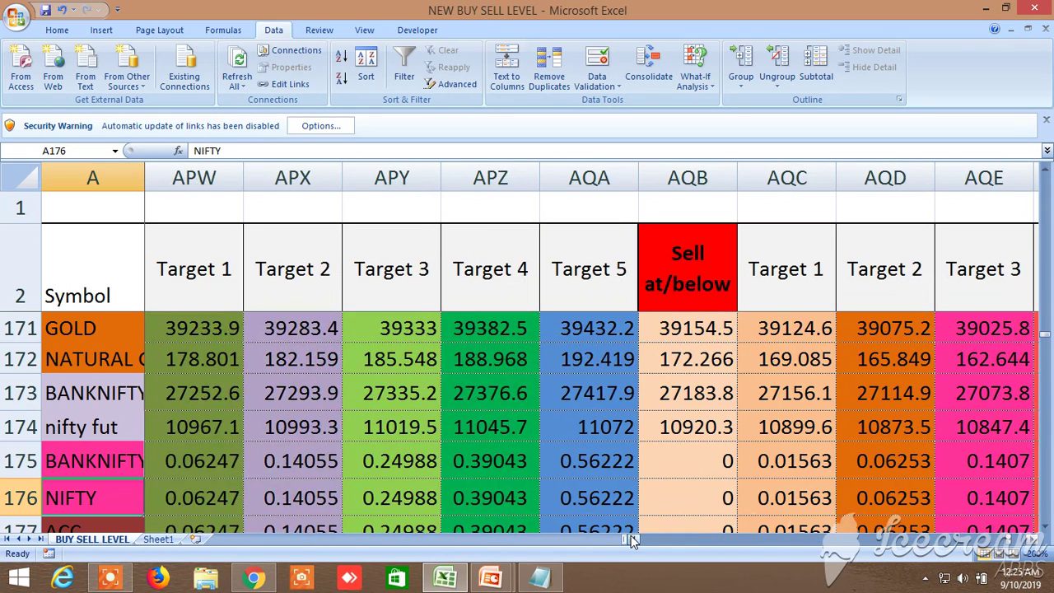
pyautogui.hscroll(-1, 630, 539)
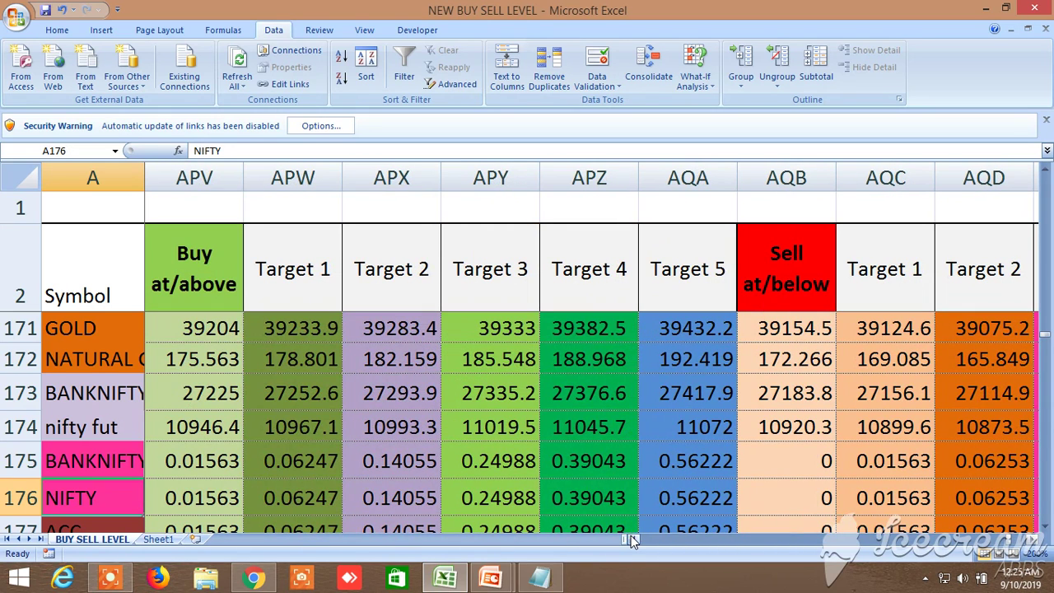
pyautogui.click(1034, 539)
pyautogui.click(1034, 539)
pyautogui.click(1034, 539)
pyautogui.click(1034, 539)
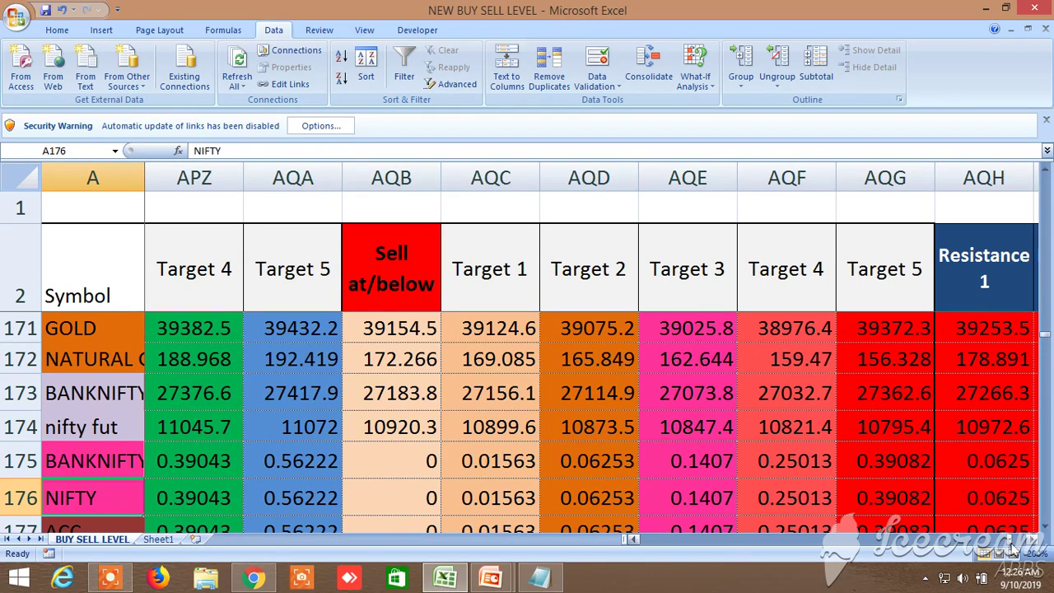
# - Return to the first columns and view the High, Low and Close values of the CRUDEOIL to SILVER rows
pyautogui.moveTo(1012, 543); pyautogui.dragTo(640, 540)
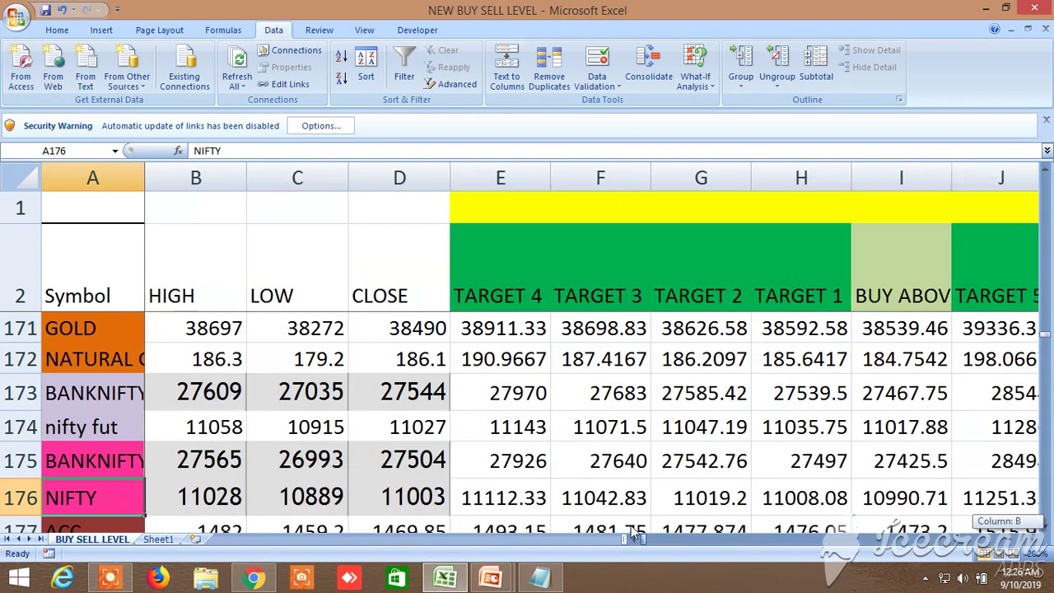
pyautogui.scroll(2, 397, 455)
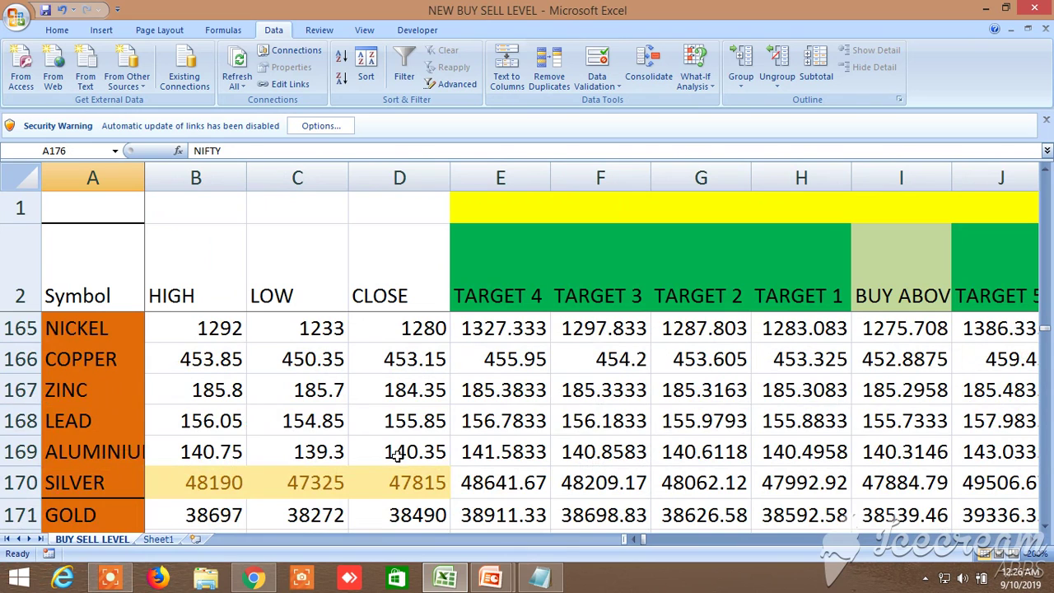
pyautogui.scroll(1, 397, 455)
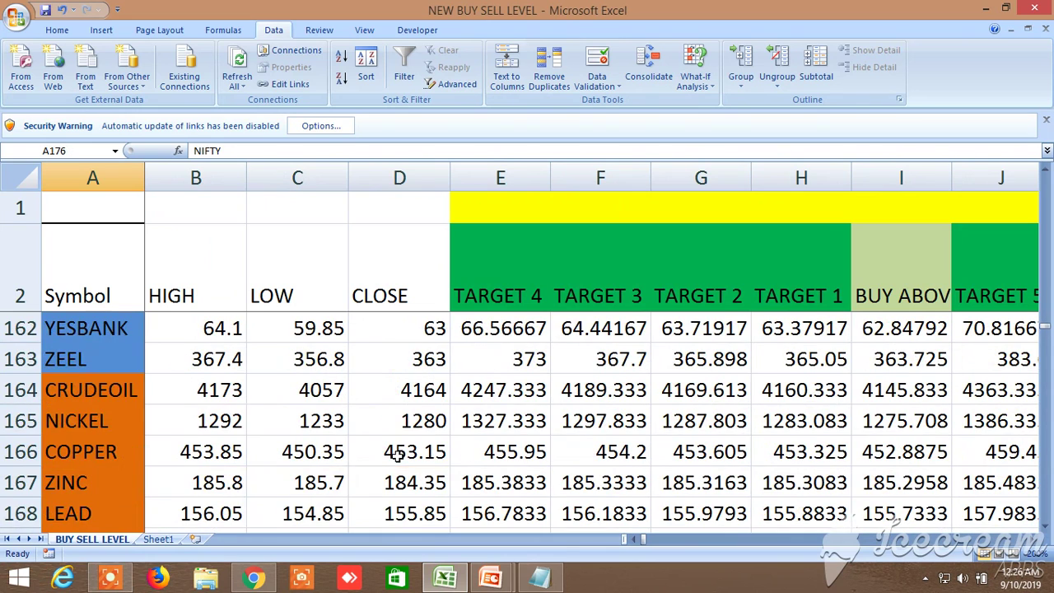
pyautogui.click(1044, 525)
pyautogui.click(1043, 525)
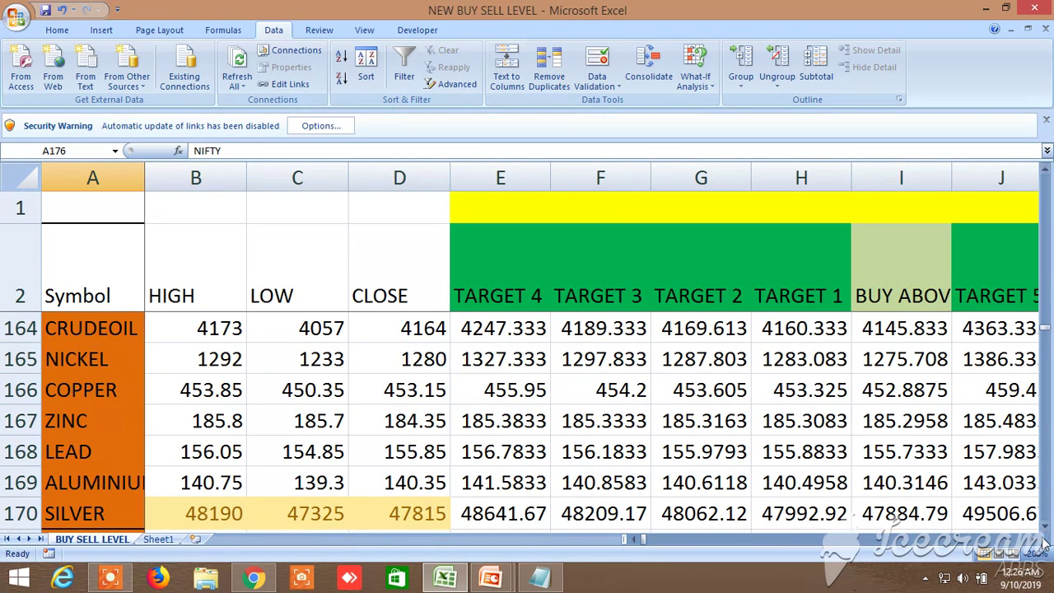
# - Review the commodity rows' buy/sell targets, LTP comparison, alternative level and Advance/Decline columns
pyautogui.click(1032, 539)
pyautogui.moveTo(1033, 539); pyautogui.dragTo(1033, 539)
pyautogui.hscroll(10, 1036, 545)
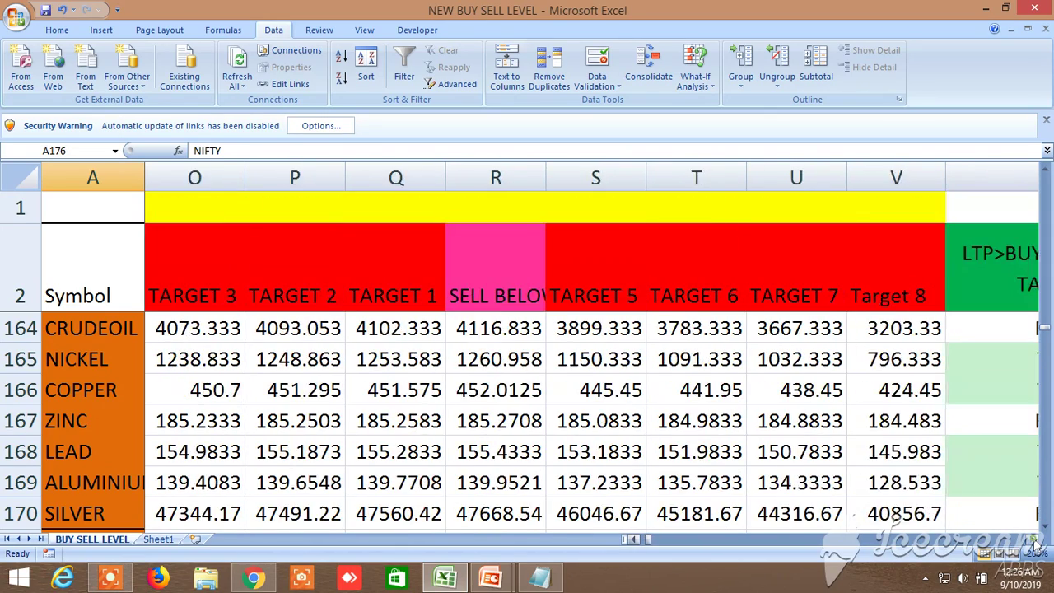
pyautogui.hscroll(10, 1035, 547)
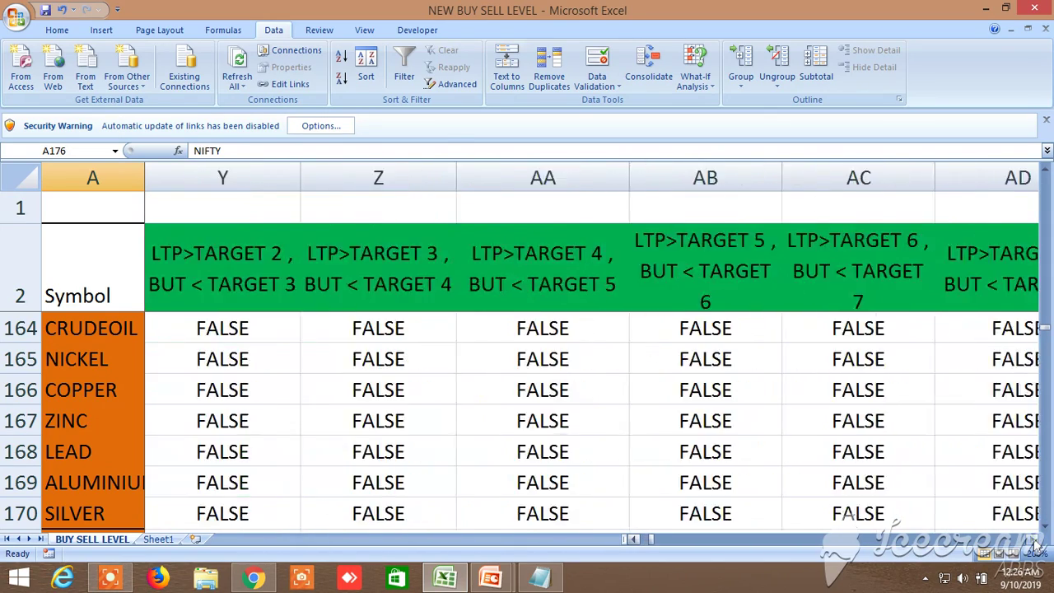
pyautogui.hscroll(8, 1036, 545)
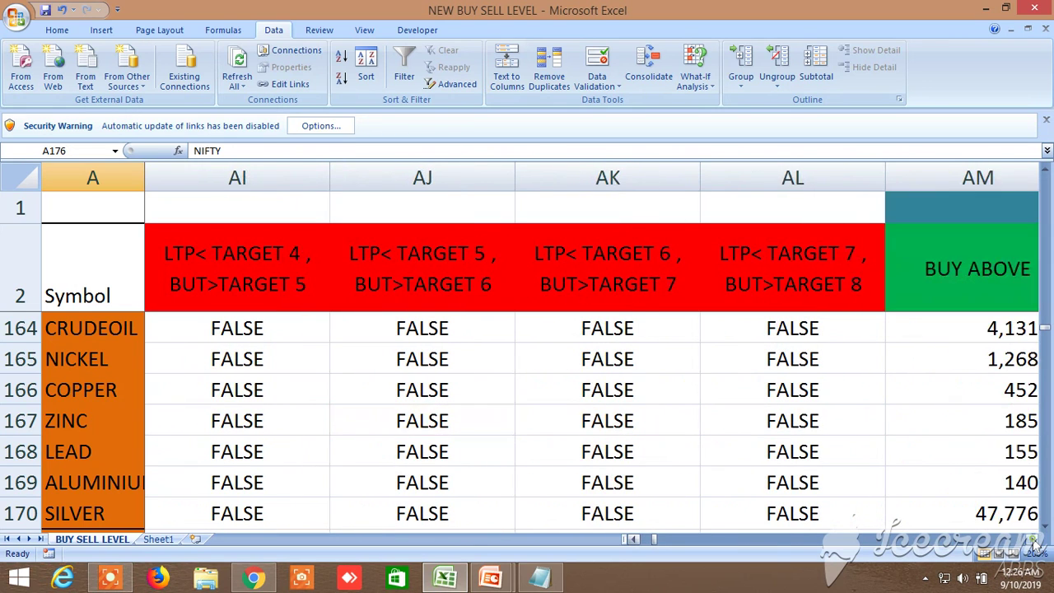
pyautogui.hscroll(5, 1035, 545)
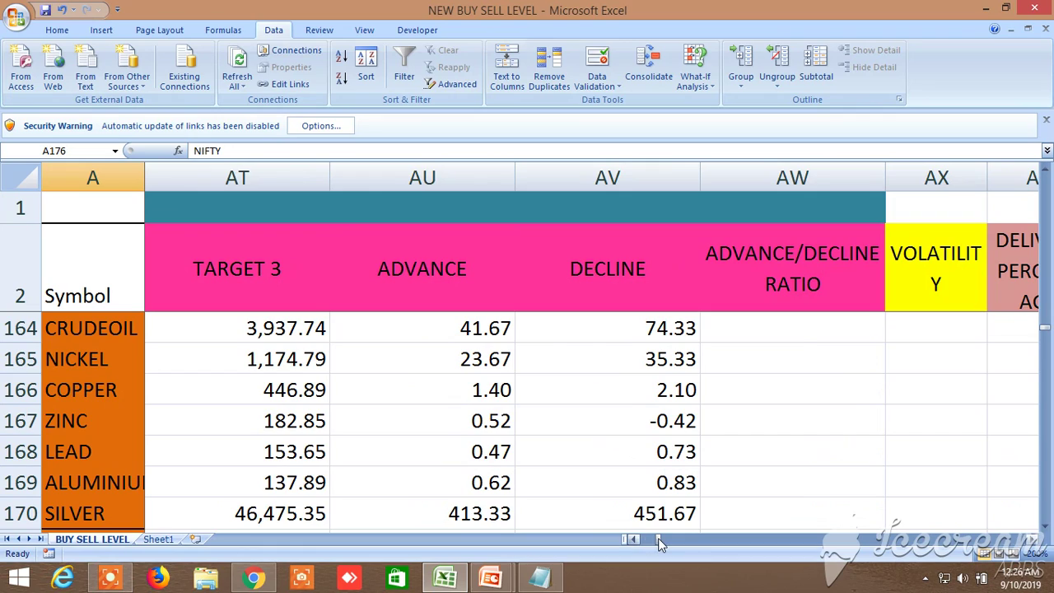
# - Examine the FIBONACCI LEVEL R1 to R5 and S1 to S4 columns for the CRUDEOIL to SILVER rows
pyautogui.moveTo(657, 537); pyautogui.dragTo(695, 546)
pyautogui.click(634, 540)
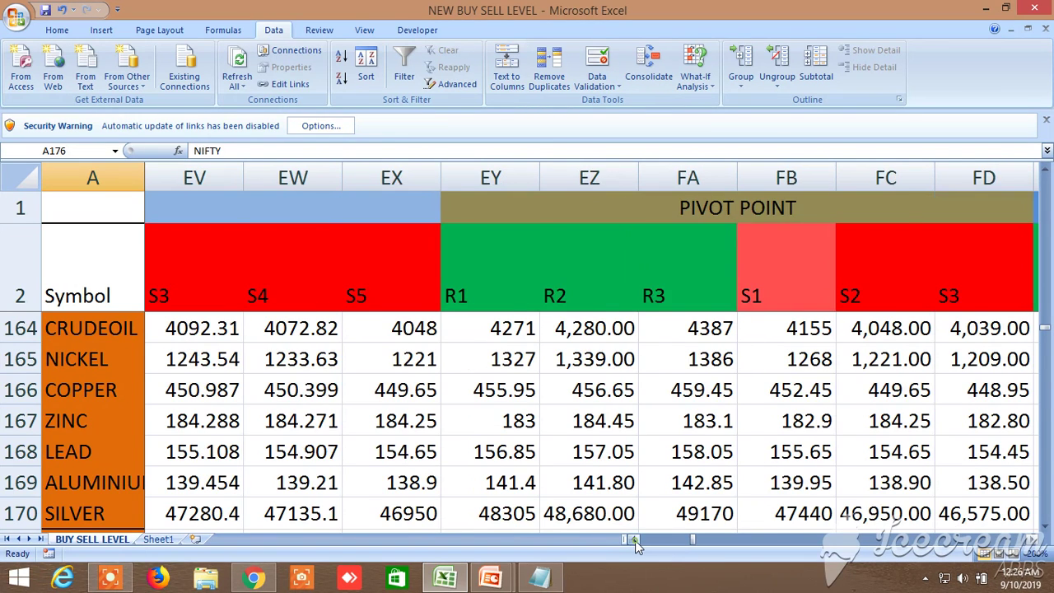
pyautogui.click(634, 540)
pyautogui.click(634, 540)
pyautogui.click(634, 540)
pyautogui.click(634, 540)
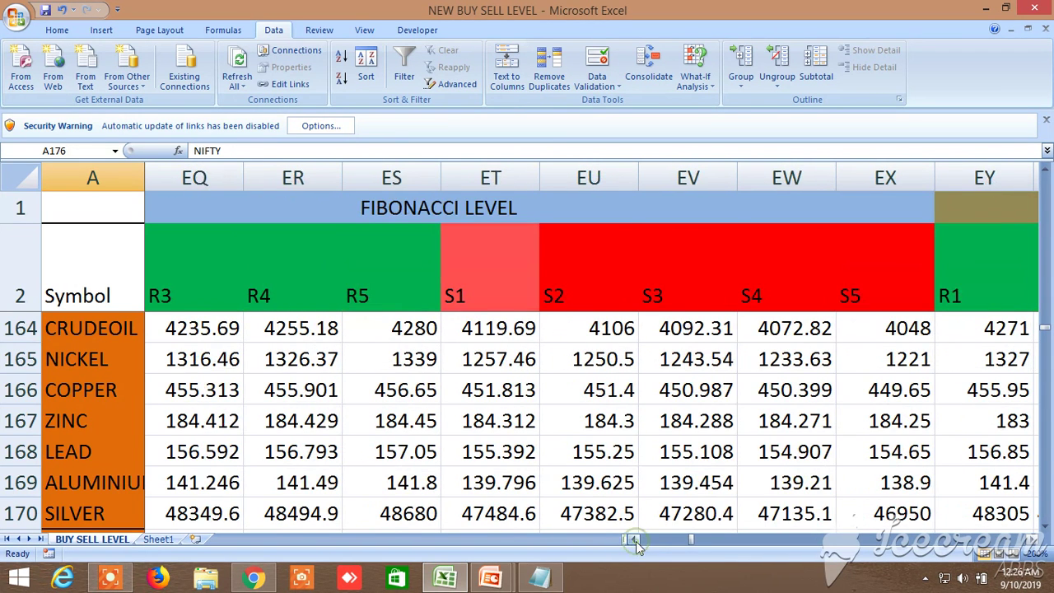
pyautogui.click(634, 540)
pyautogui.click(634, 539)
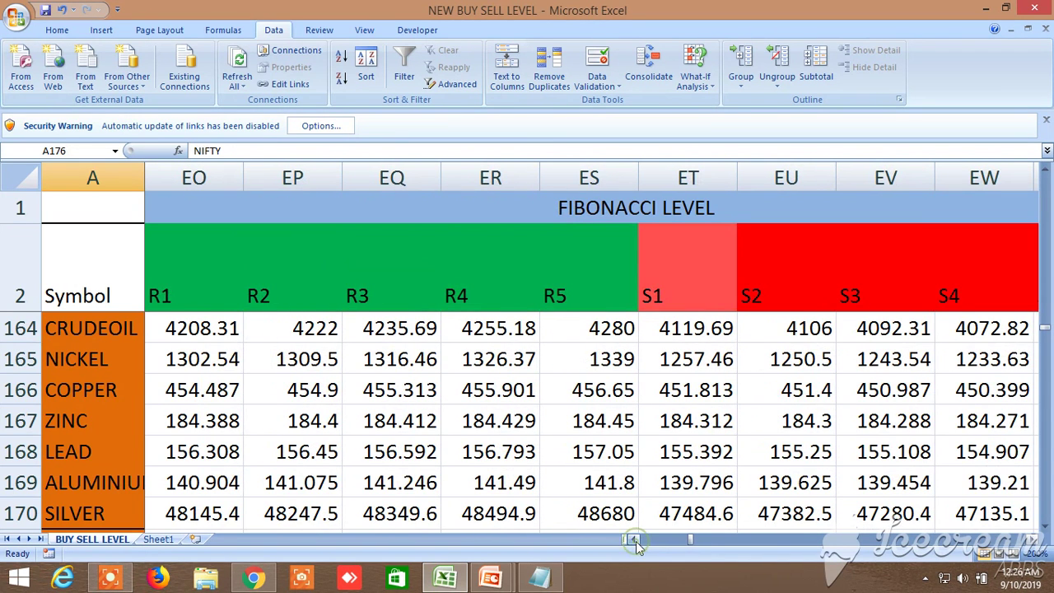
# - Review the commodity rows' PIVOT POINT columns and the LTP VS RESISTANCE AND SUPPORT FIBONACCI columns
pyautogui.click(1033, 539)
pyautogui.click(1034, 539)
pyautogui.click(1034, 539)
pyautogui.click(1034, 539)
pyautogui.click(1034, 539)
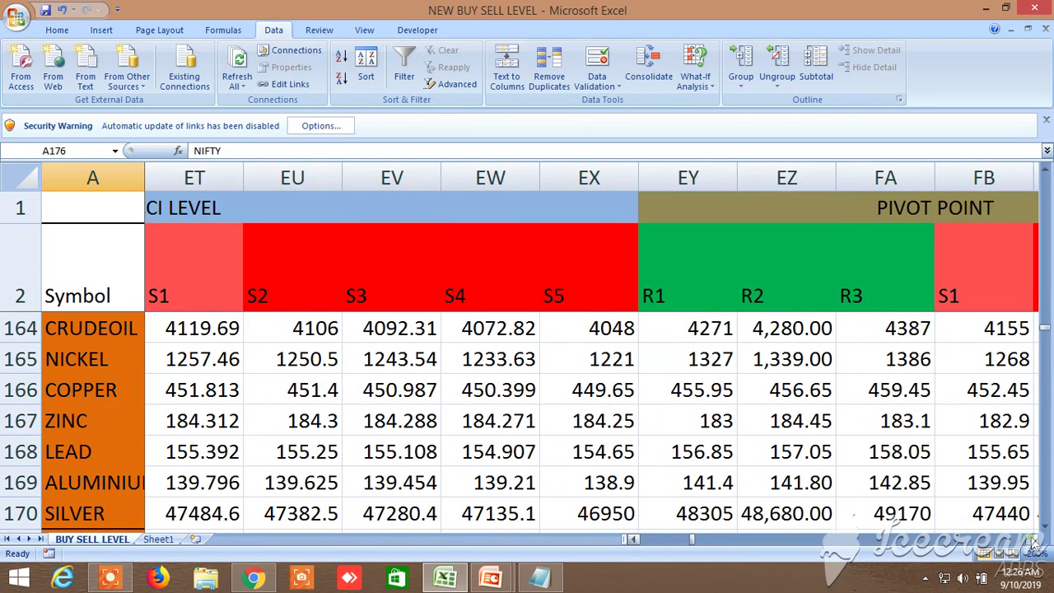
pyautogui.click(1034, 539)
pyautogui.click(1034, 539)
pyautogui.click(1034, 539)
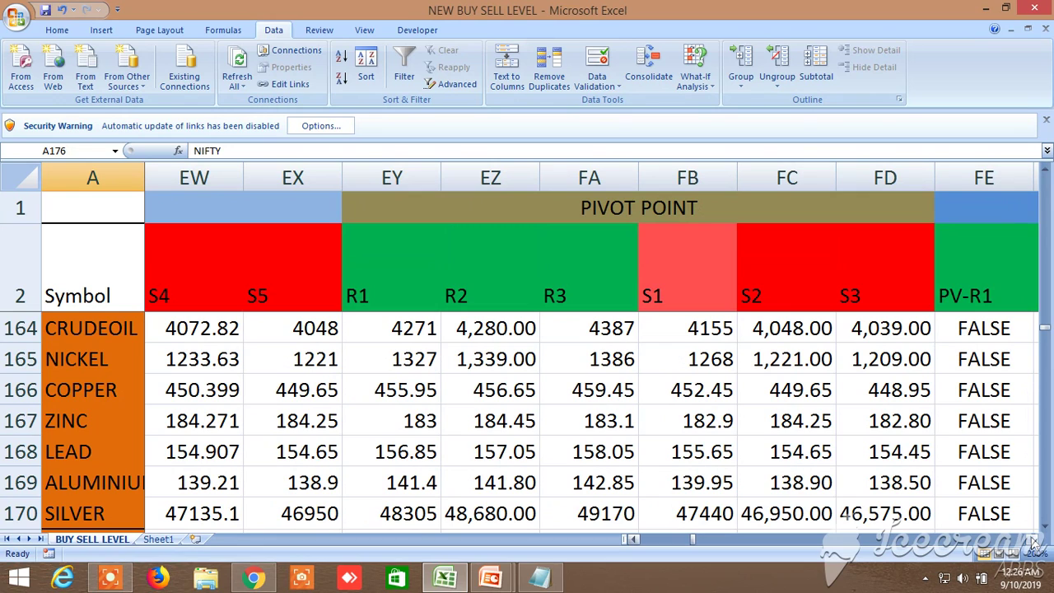
pyautogui.click(698, 543)
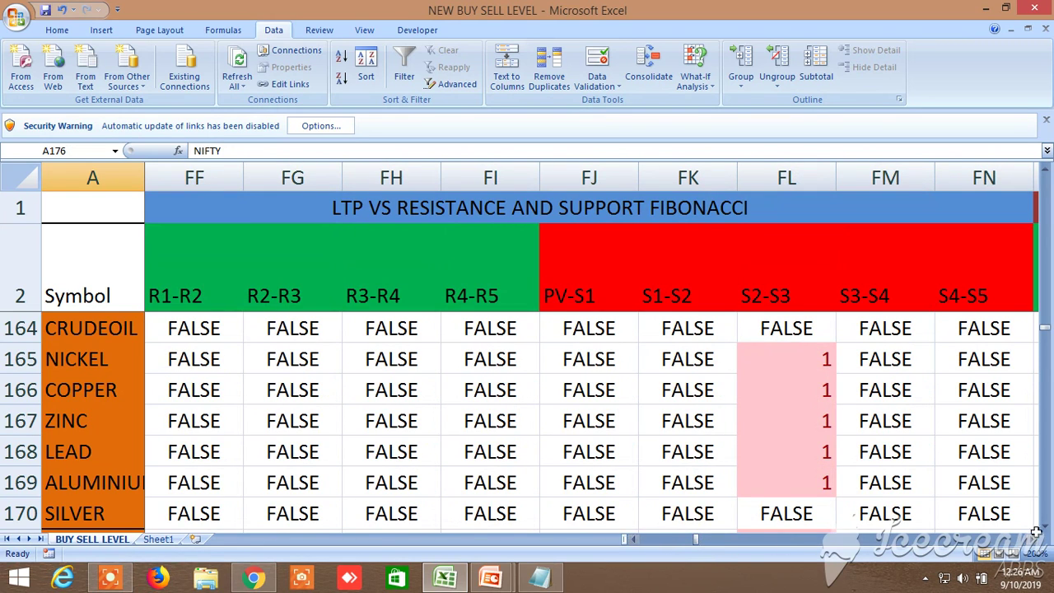
# - Review the ZINC to BANKNIFTY rows from the High, Low and Close columns through the buy/sell targets to the Typical Price comparison
pyautogui.moveTo(698, 539); pyautogui.dragTo(635, 541)
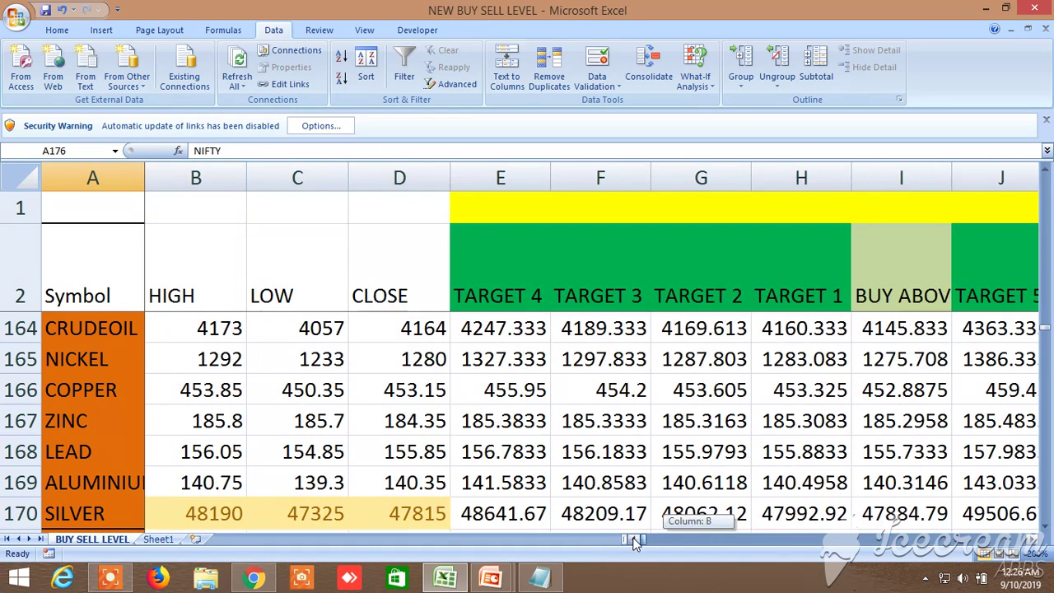
pyautogui.scroll(-1, 242, 419)
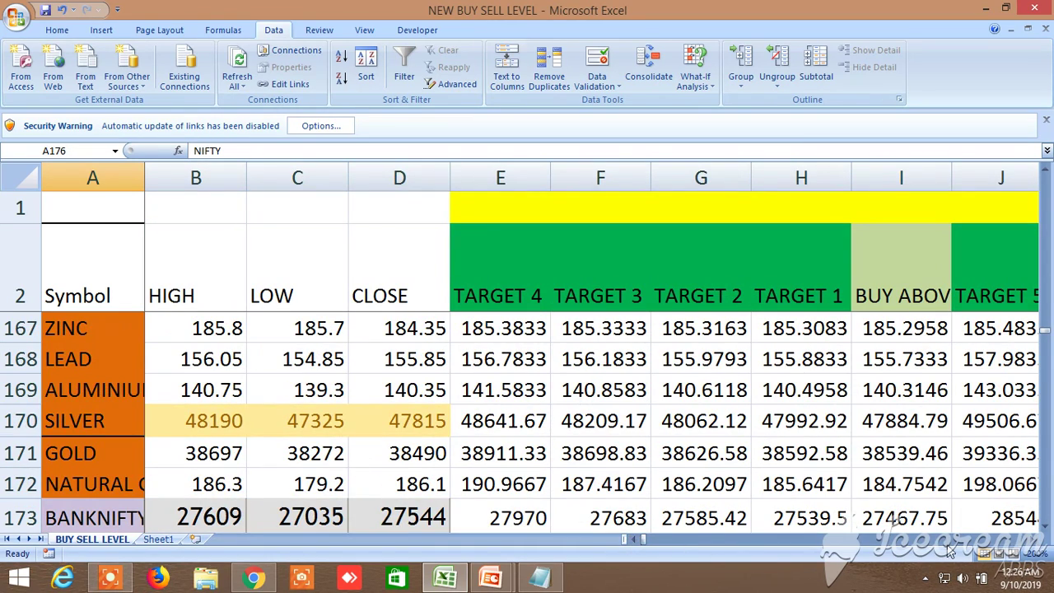
pyautogui.click(1031, 540)
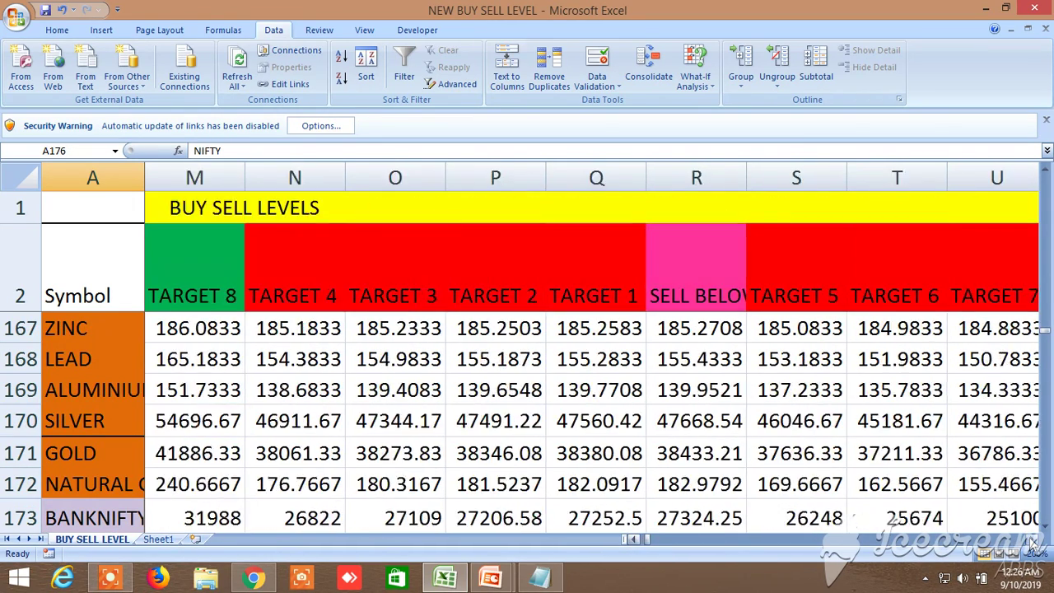
pyautogui.moveTo(1031, 542); pyautogui.dragTo(1031, 542)
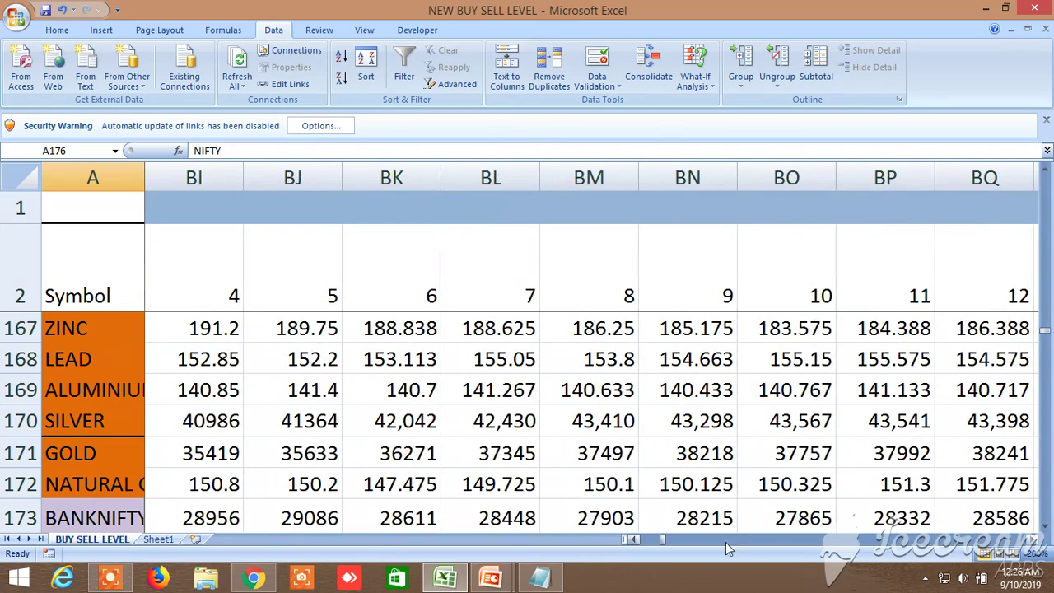
pyautogui.click(656, 539)
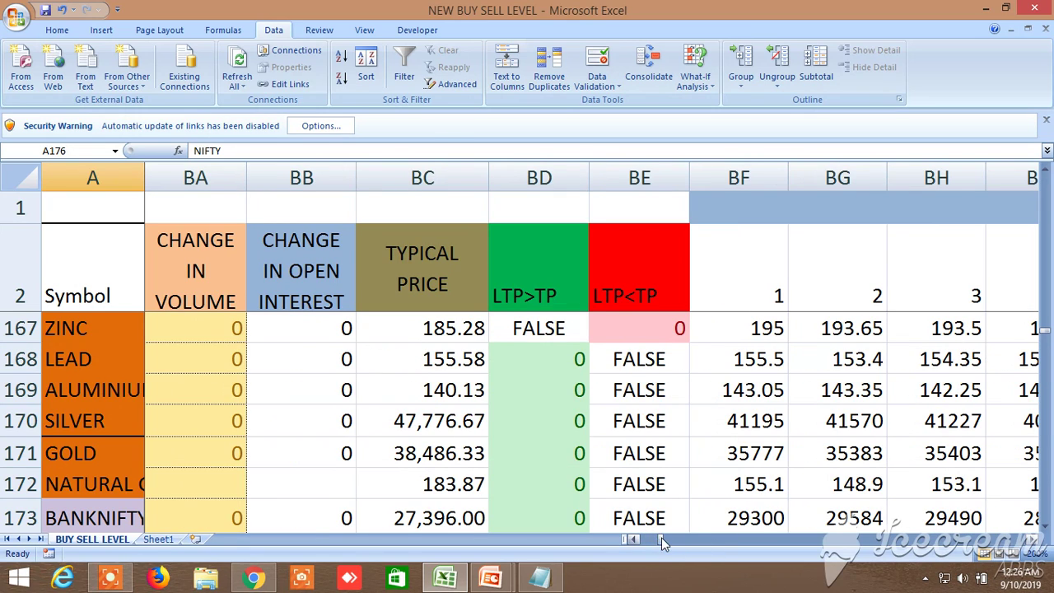
# - Examine the Fibonacci level, pivot point and LTP versus Fibonacci resistance and support columns for the ZINC to BANKNIFTY rows
pyautogui.moveTo(661, 536); pyautogui.dragTo(696, 541)
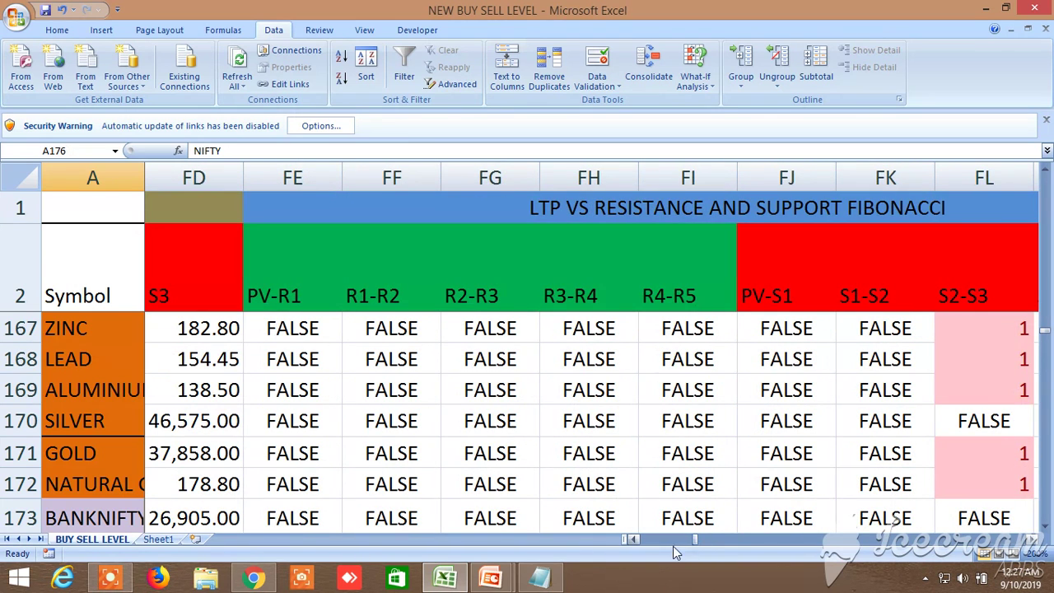
pyautogui.hscroll(-5, 627, 540)
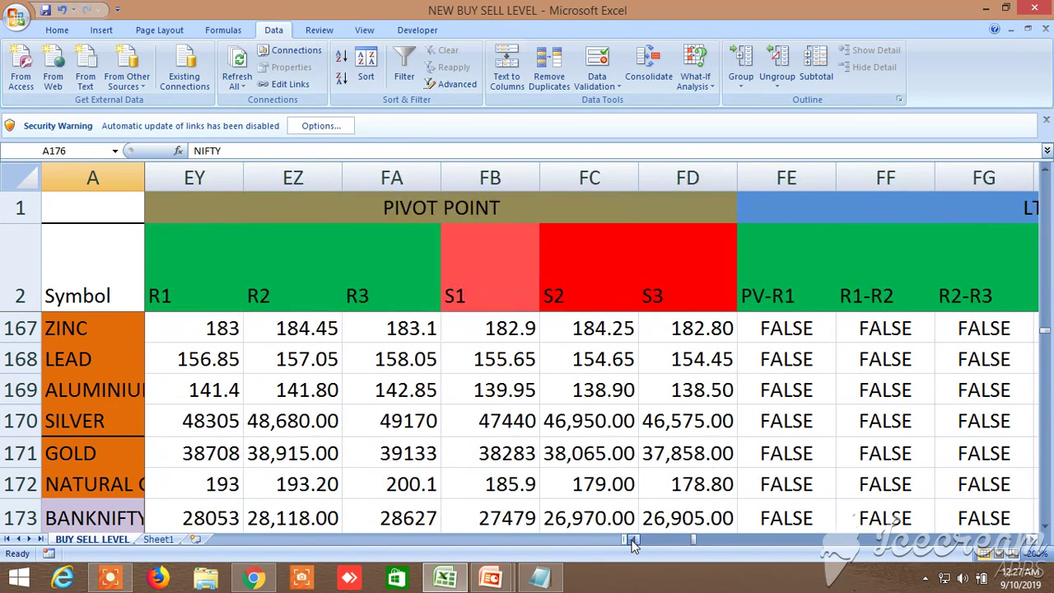
pyautogui.hscroll(-6, 633, 543)
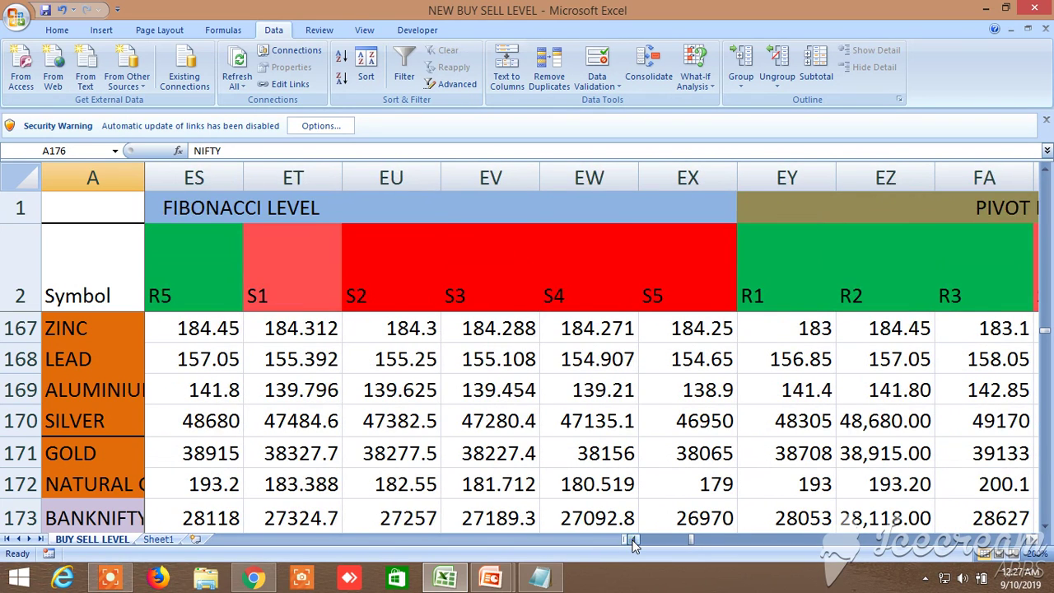
pyautogui.hscroll(-1, 632, 543)
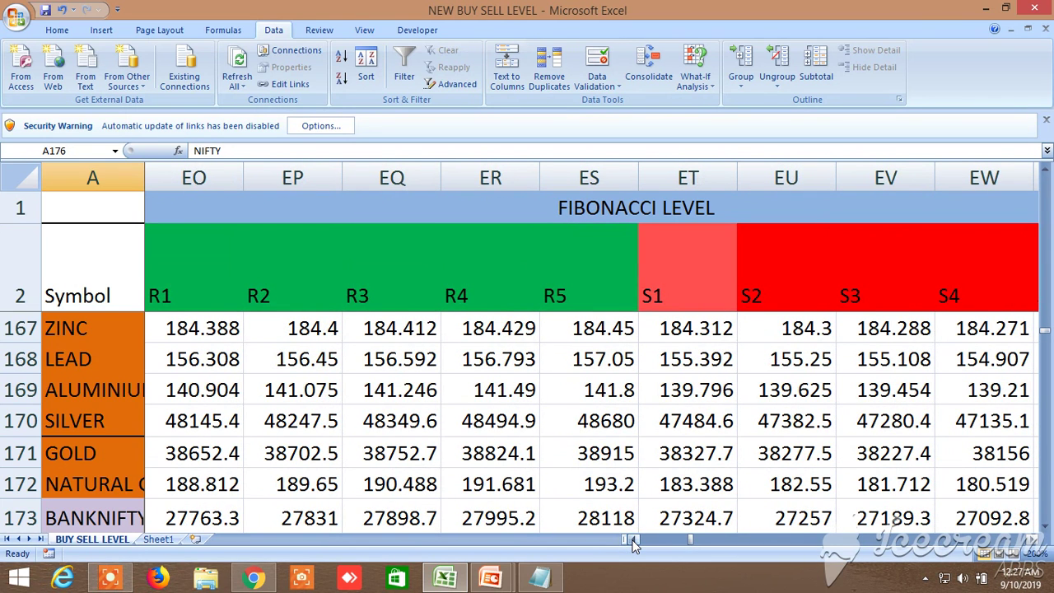
pyautogui.hscroll(5, 1031, 540)
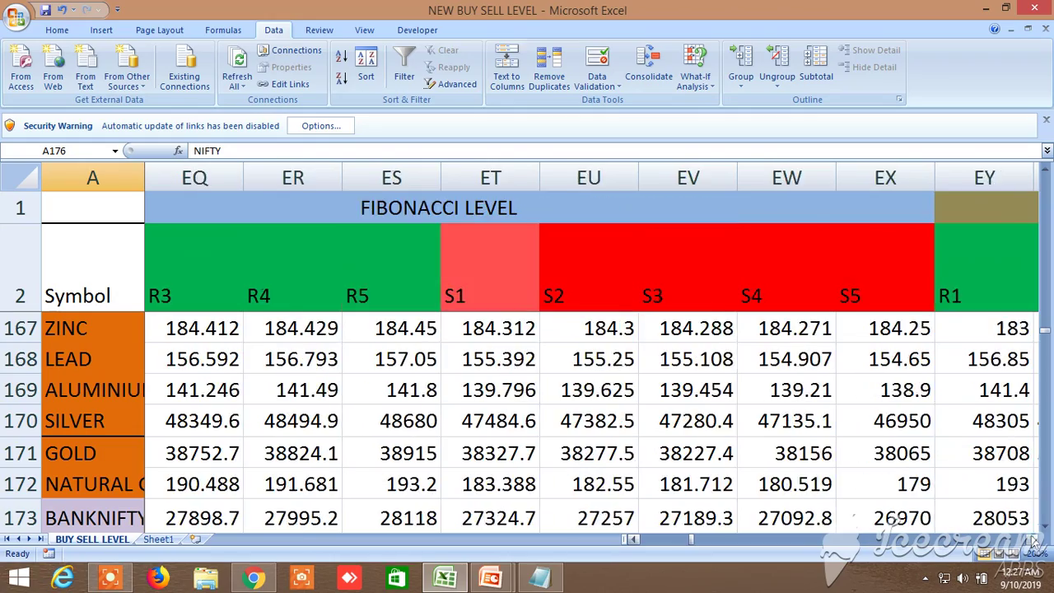